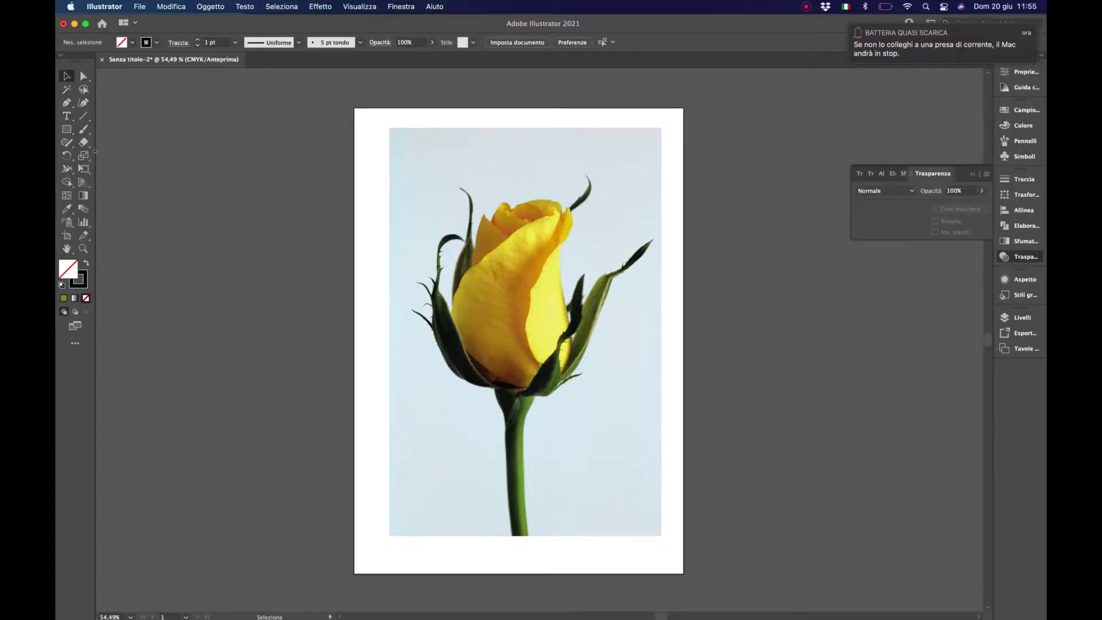
Step: Trace the stem's bottom end and the left sepal with black Paintbrush strokes
click(83, 131)
drag(516, 534, 515, 540)
drag(441, 274, 449, 231)
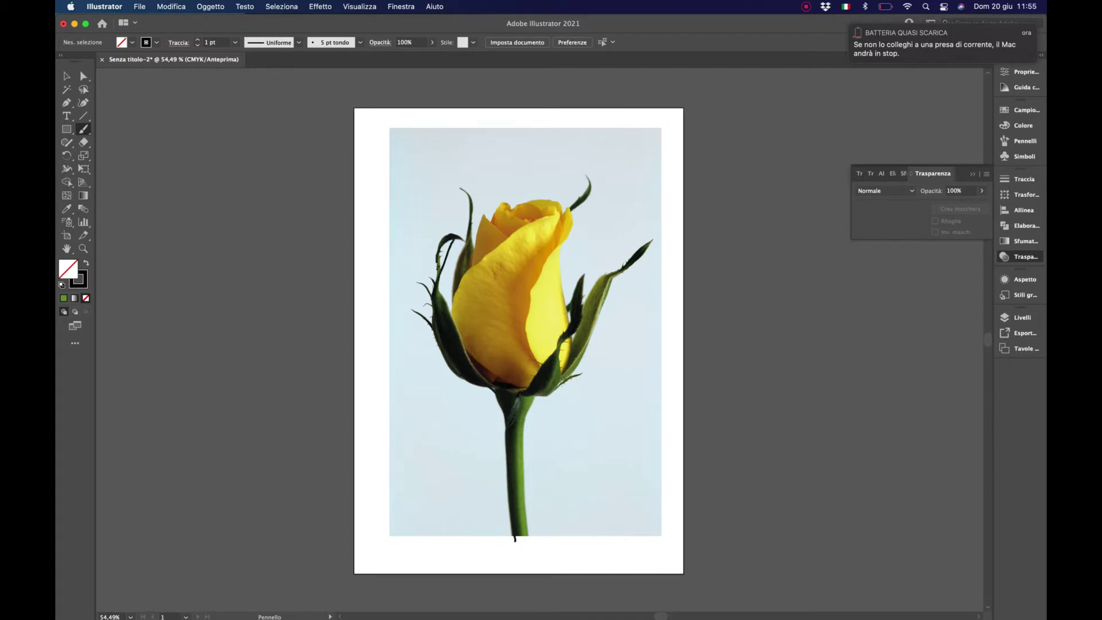
drag(439, 281, 435, 263)
Step: Outline the bud's lower left, the petal swirl toward the base, and the right leaf's edge
drag(482, 388, 491, 396)
mouse_move(471, 343)
mouse_down()
mouse_move(520, 224)
mouse_move(561, 199)
mouse_move(497, 198)
mouse_move(485, 213)
mouse_move(519, 228)
mouse_move(540, 209)
mouse_move(506, 203)
mouse_move(555, 210)
mouse_move(588, 178)
mouse_move(597, 193)
mouse_move(563, 251)
mouse_move(574, 324)
mouse_up()
drag(565, 371, 546, 389)
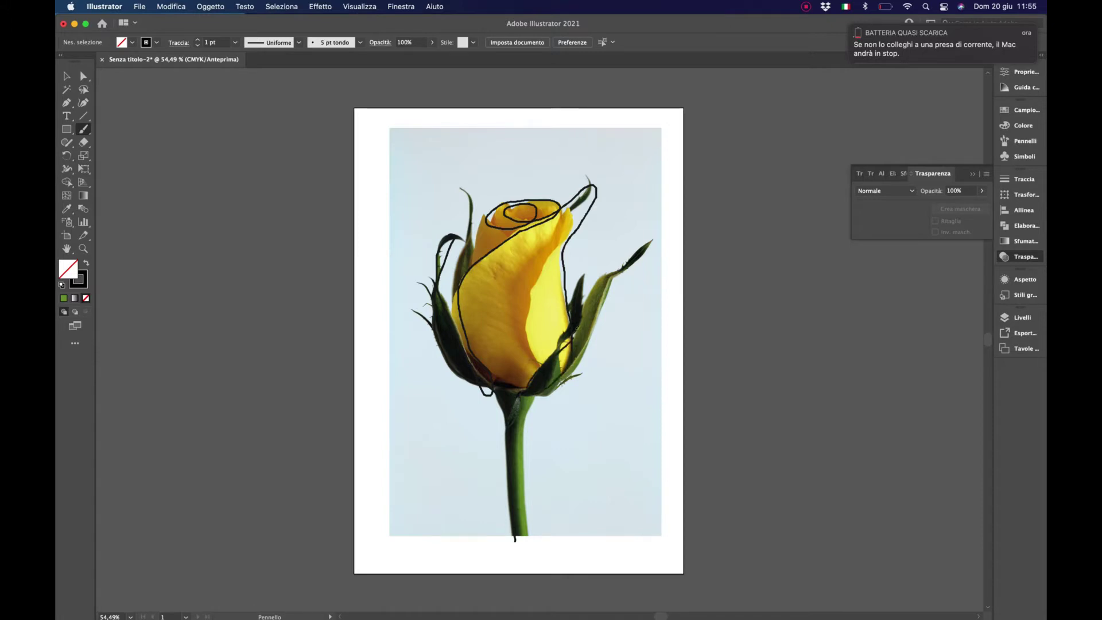
mouse_move(575, 333)
mouse_down()
mouse_move(604, 270)
mouse_move(653, 240)
mouse_move(626, 263)
mouse_move(570, 374)
mouse_move(530, 414)
mouse_move(522, 535)
mouse_up()
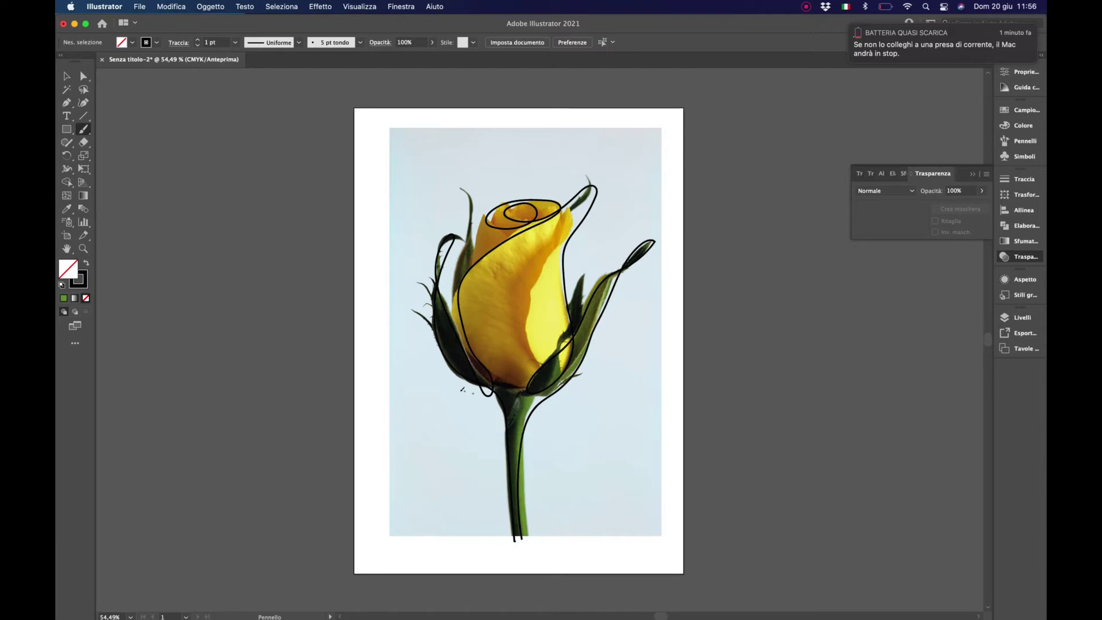
Step: Select the placed rose photo and lower its opacity to 52%
click(67, 76)
click(405, 129)
click(982, 191)
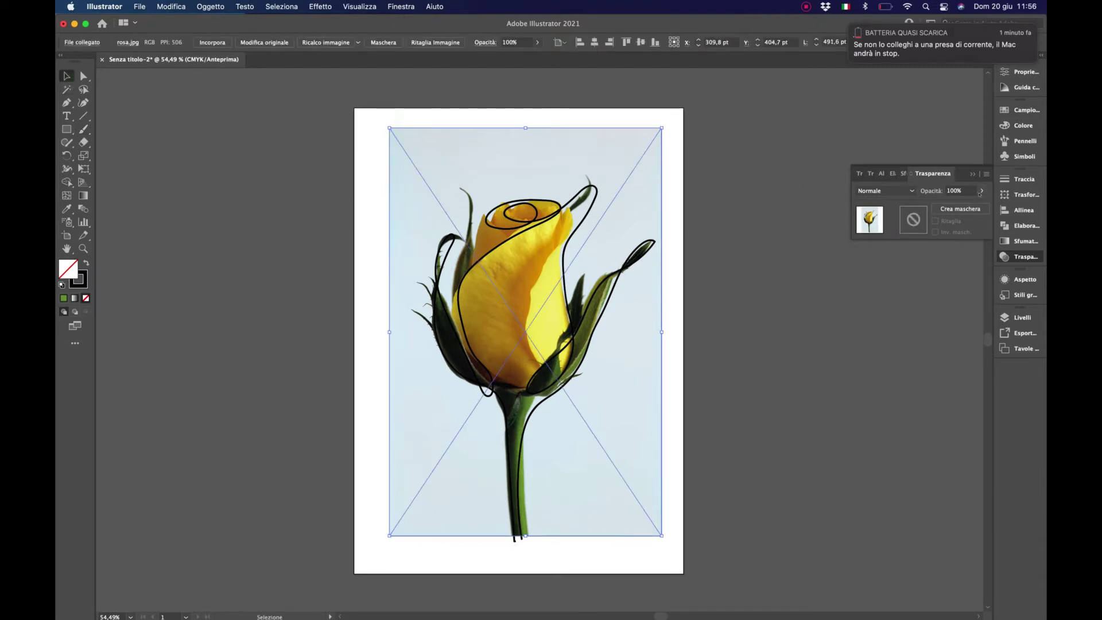
drag(982, 205, 960, 205)
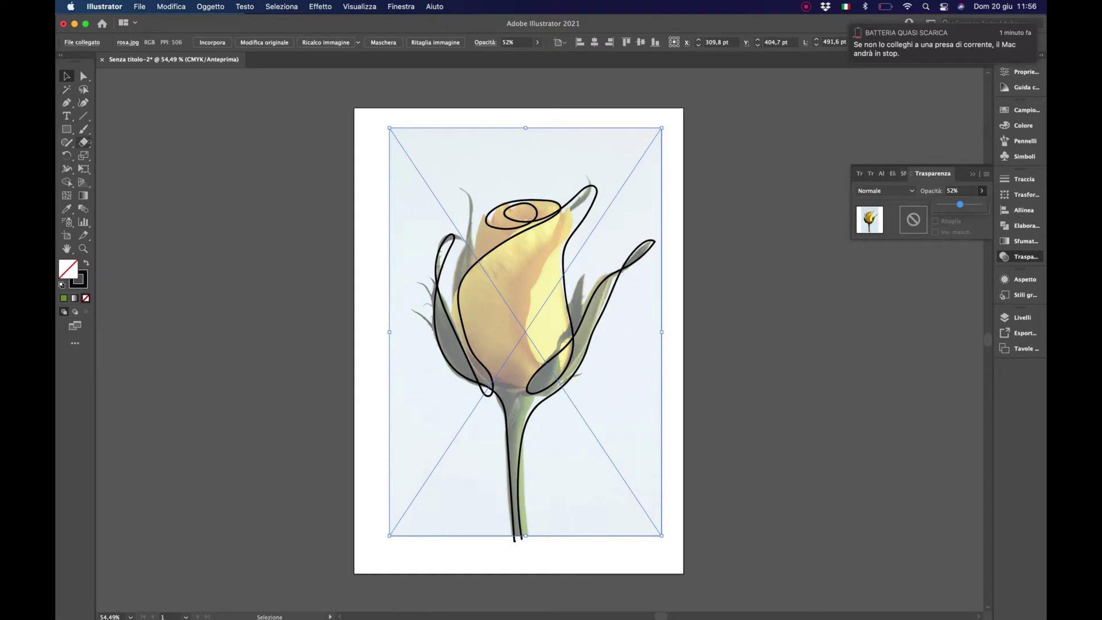
click(85, 128)
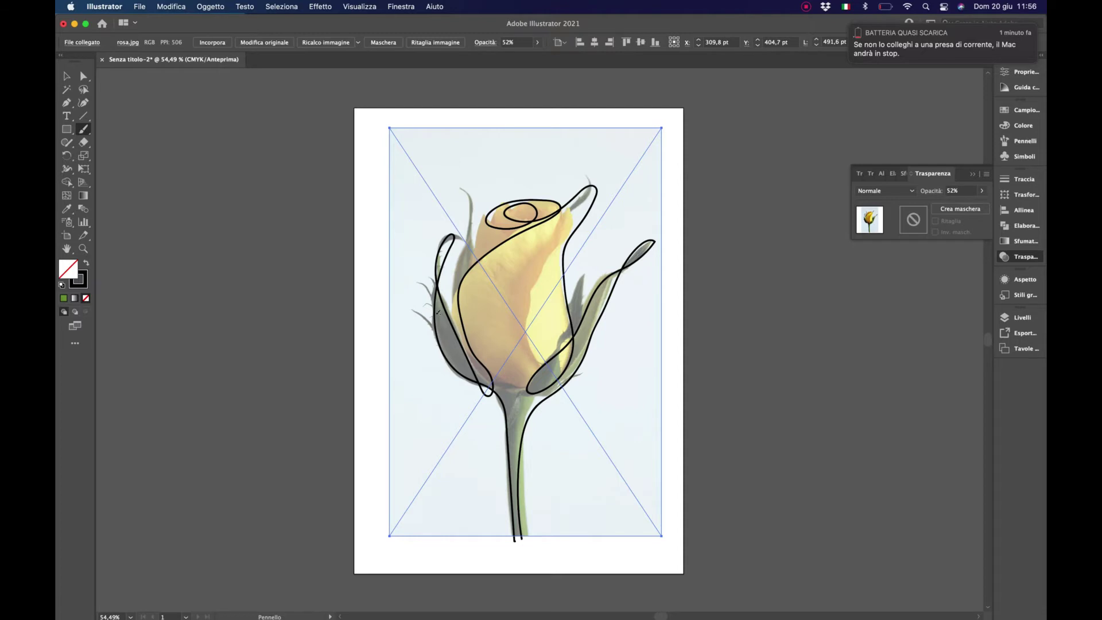
Step: Outline the left leaf down to its base and draw a leaf at the bud's lower right
mouse_move(442, 326)
mouse_down()
mouse_move(423, 295)
mouse_move(426, 211)
mouse_up()
drag(426, 217, 456, 333)
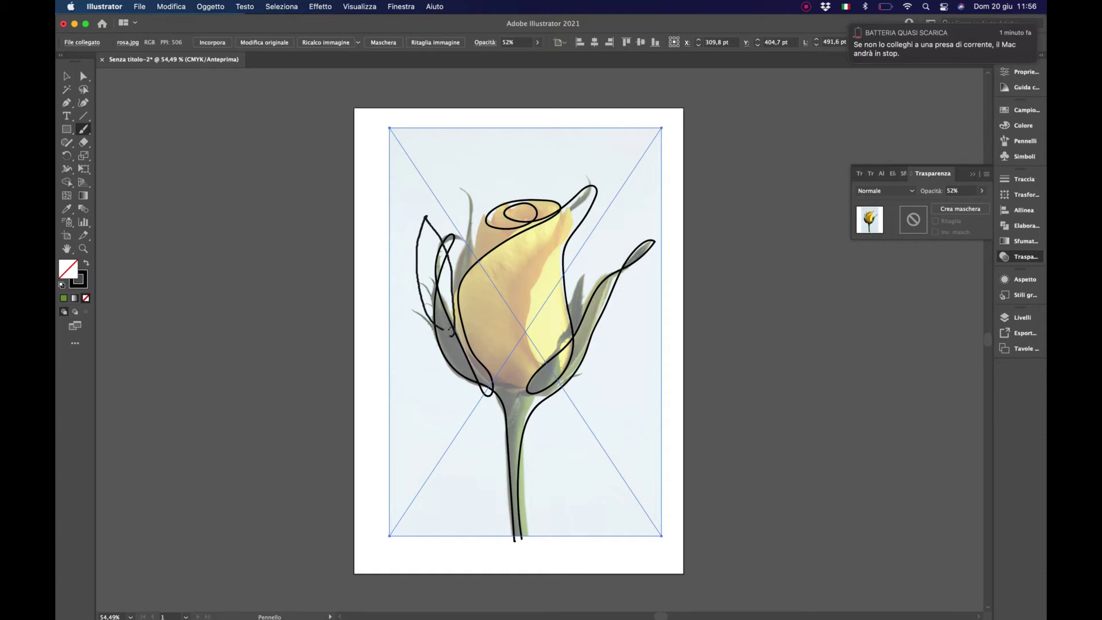
key(super+shift+a)
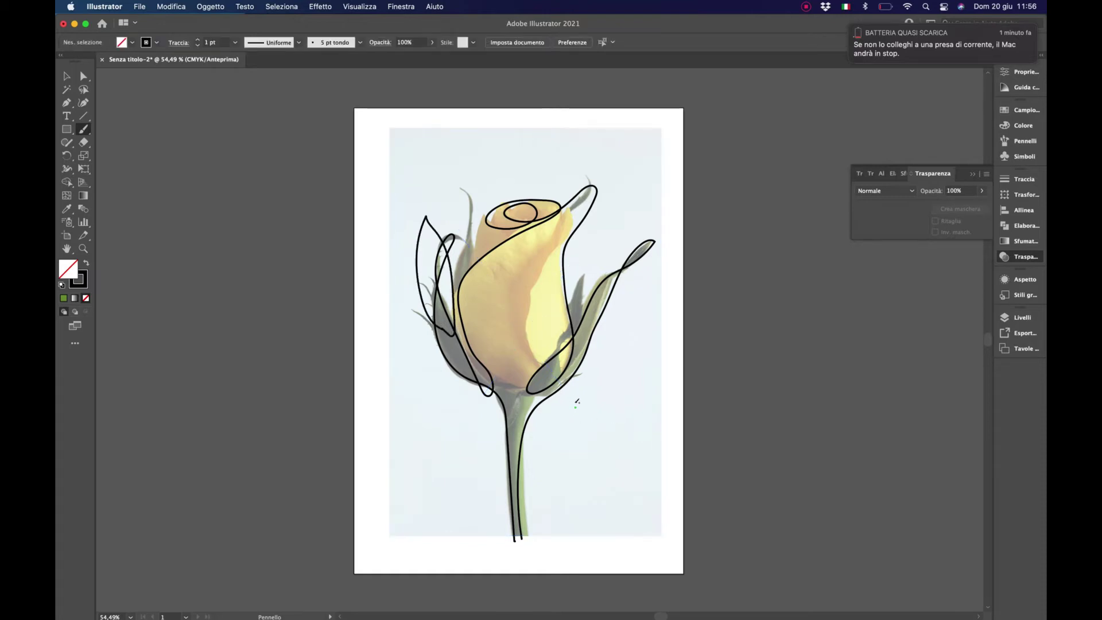
mouse_move(576, 407)
mouse_down()
mouse_move(559, 405)
mouse_move(595, 377)
mouse_move(578, 407)
mouse_move(563, 404)
mouse_up()
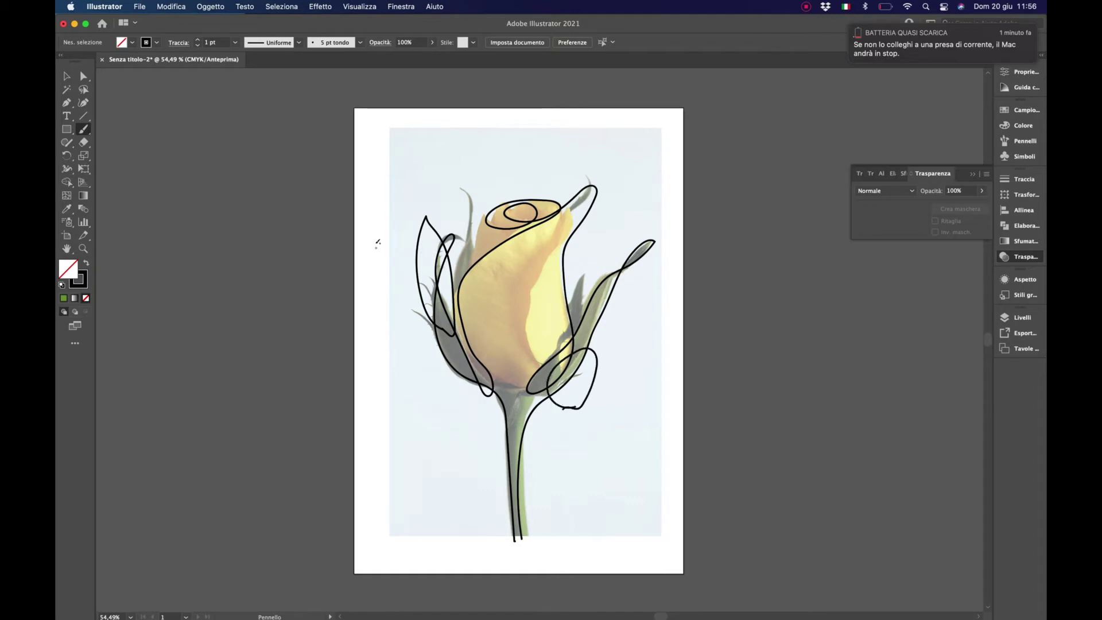
Step: Add a brush stroke joining the left sepal outline at the rose base
click(66, 76)
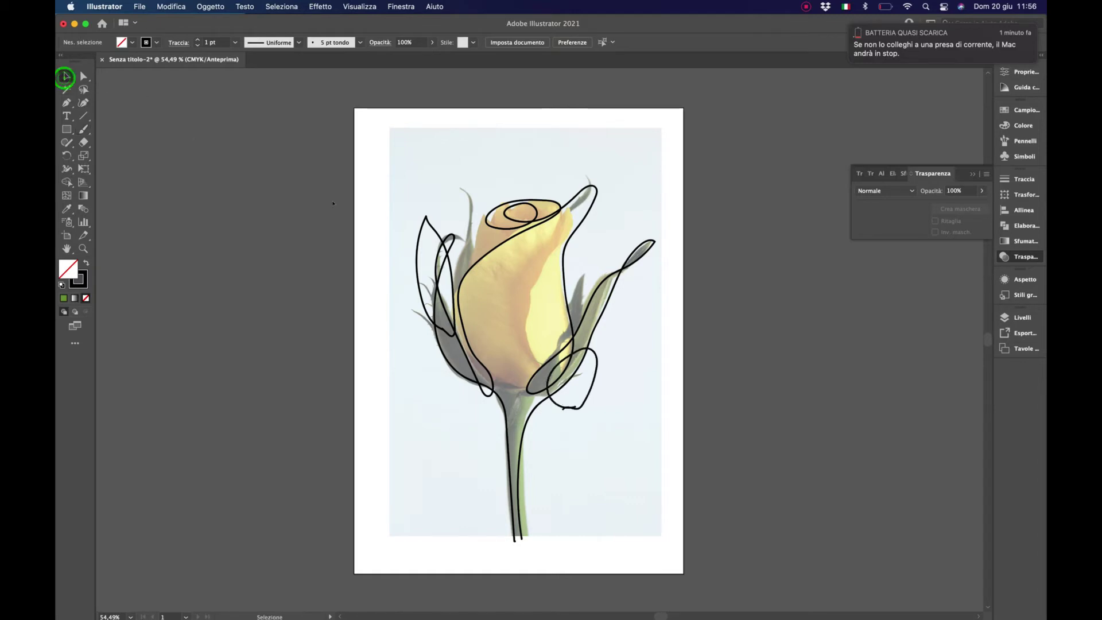
click(455, 245)
key(ctrl+shift+a)
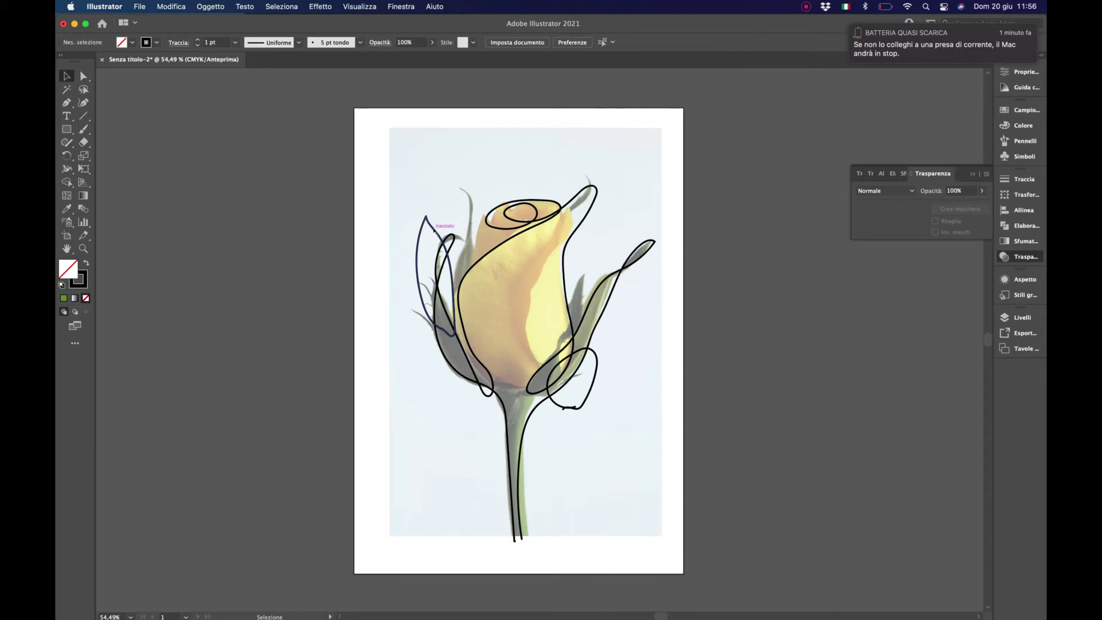
key(b)
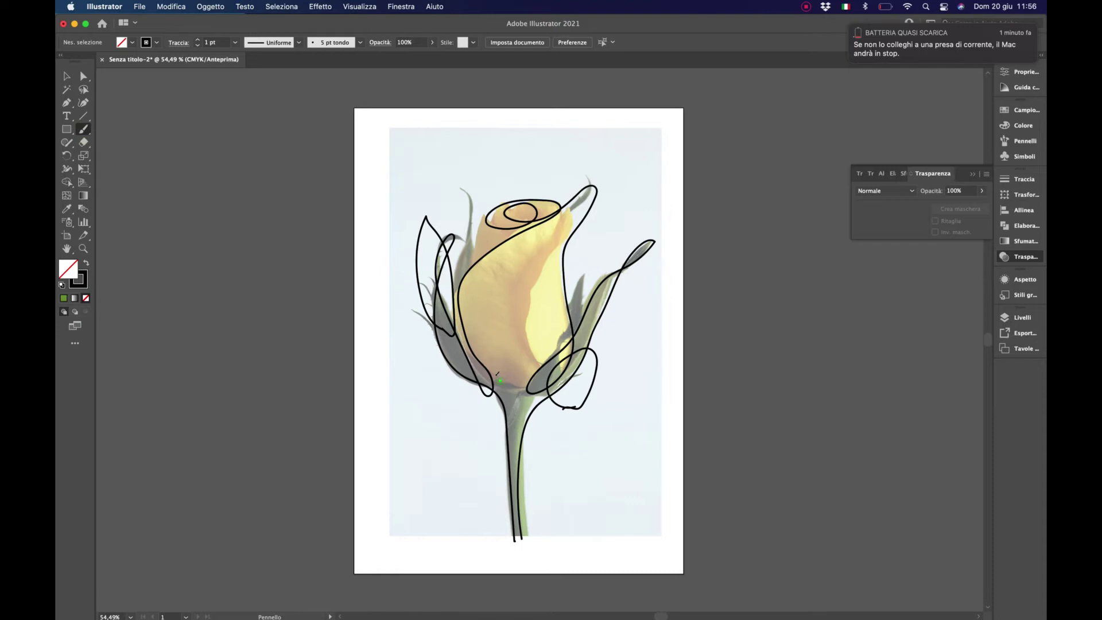
mouse_move(500, 381)
mouse_down()
mouse_move(472, 335)
mouse_move(463, 276)
mouse_move(484, 215)
mouse_move(528, 218)
mouse_move(561, 203)
mouse_move(573, 230)
mouse_move(570, 337)
mouse_move(540, 372)
mouse_move(503, 378)
mouse_up()
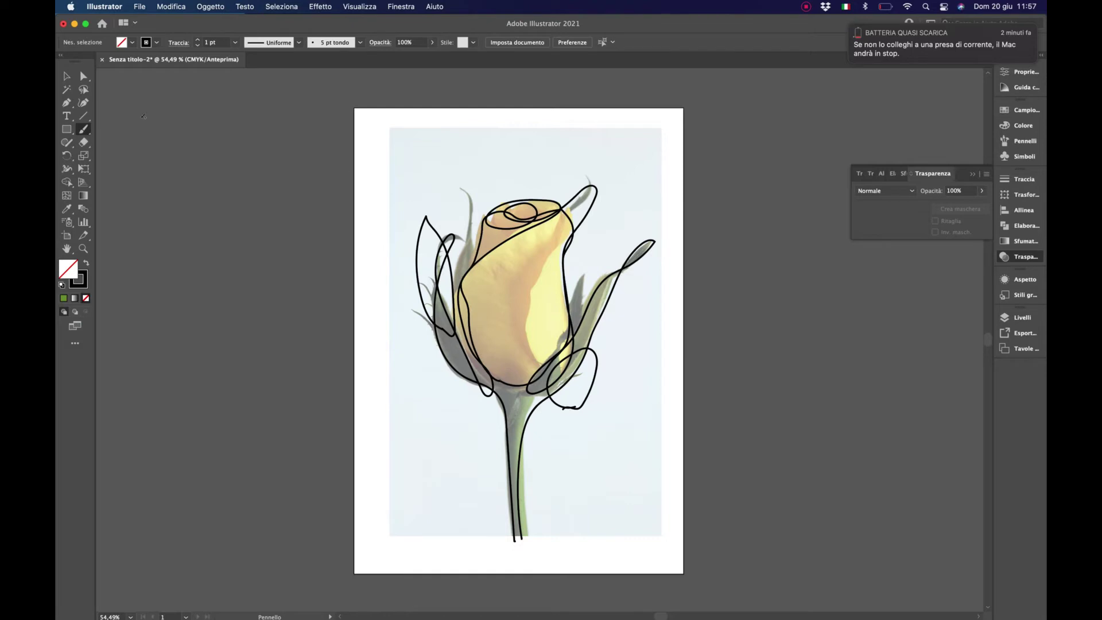
Step: Select the rose photo and restore its opacity to 100%
click(66, 76)
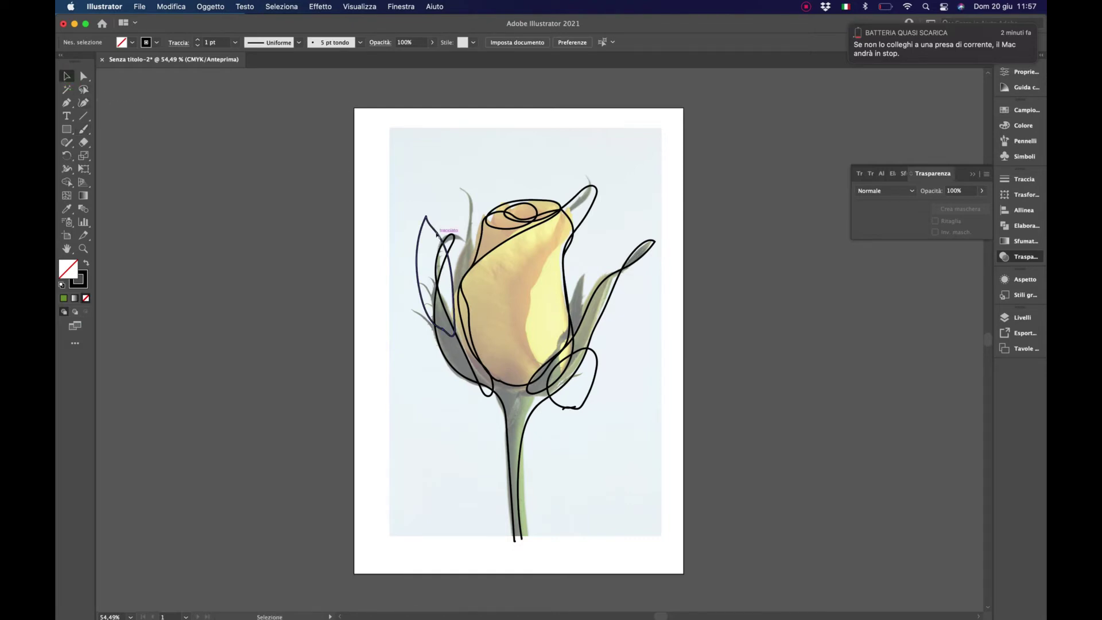
click(437, 234)
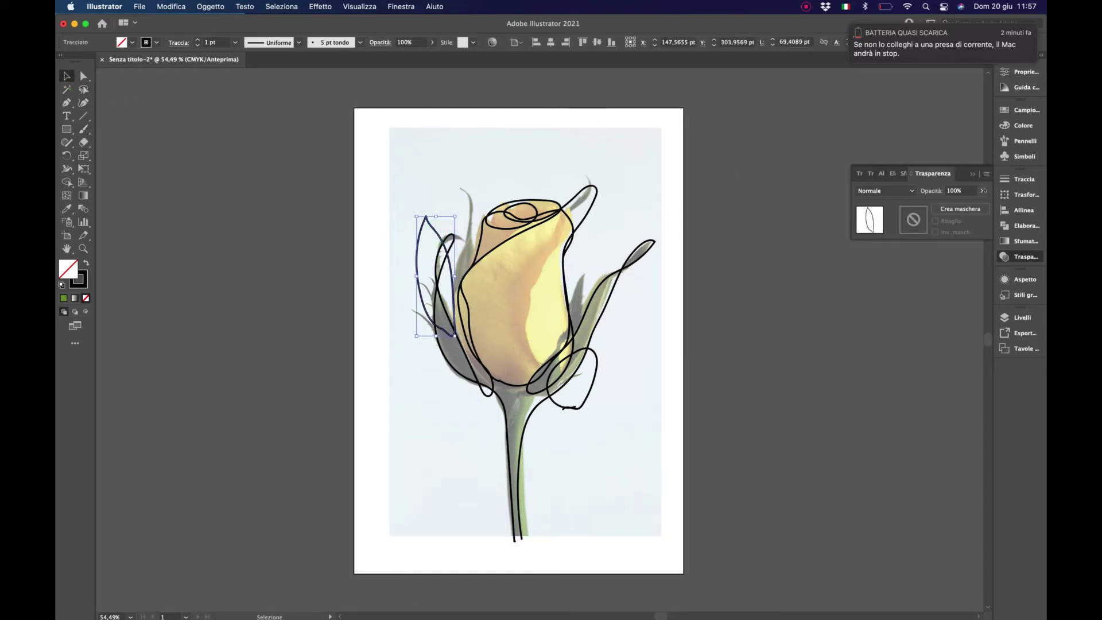
click(651, 148)
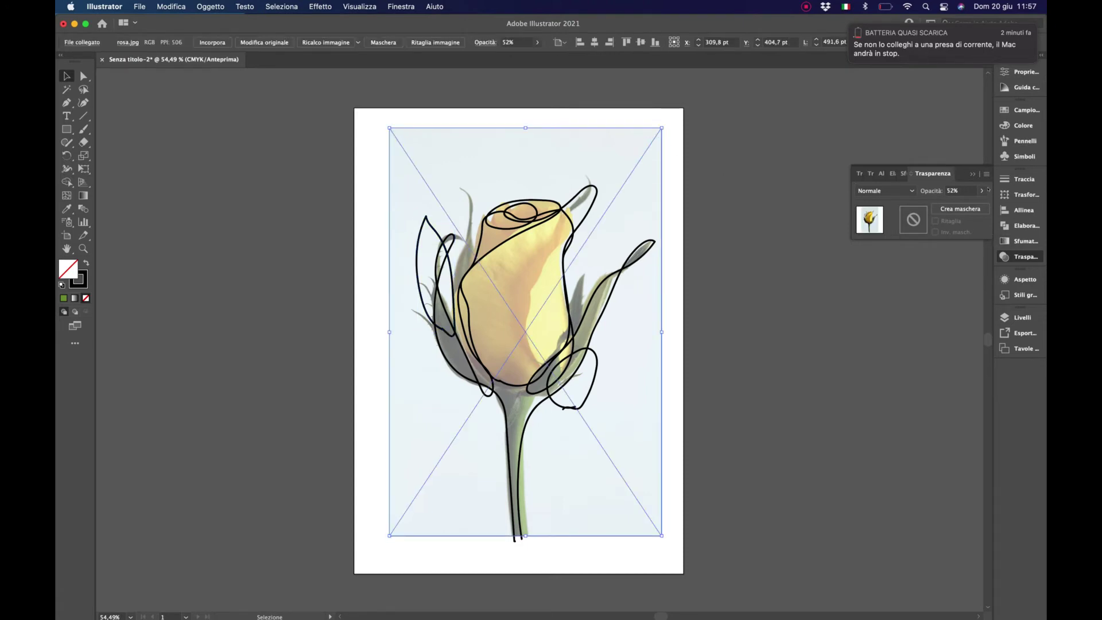
click(983, 190)
drag(959, 204, 980, 204)
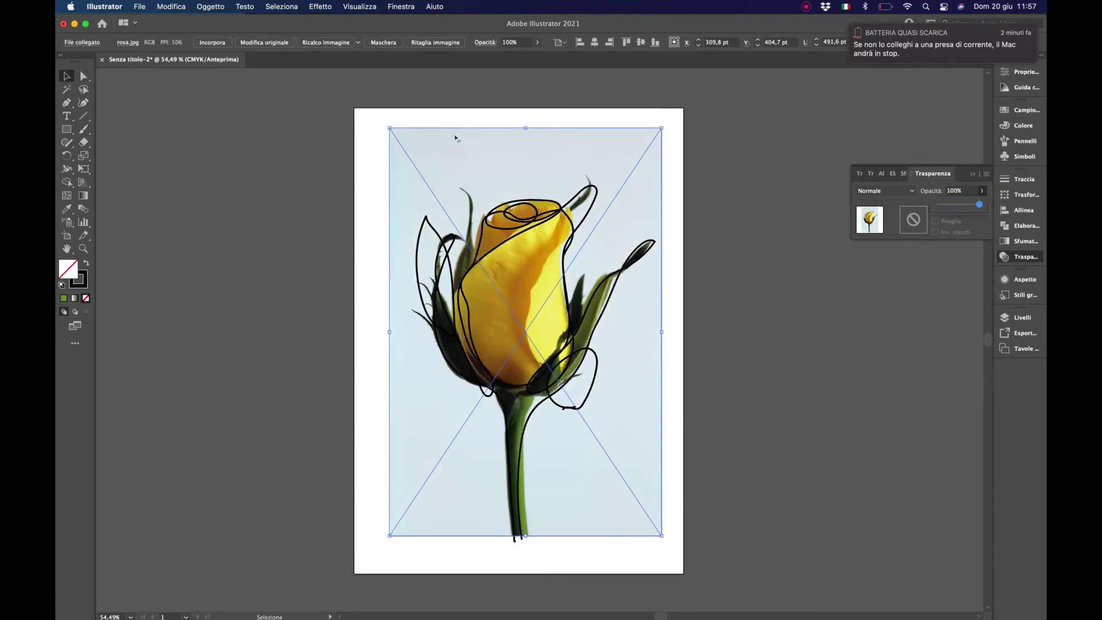
click(390, 163)
Step: Fill the left and lower-right leaves with green sampled from the photo's stem
click(439, 234)
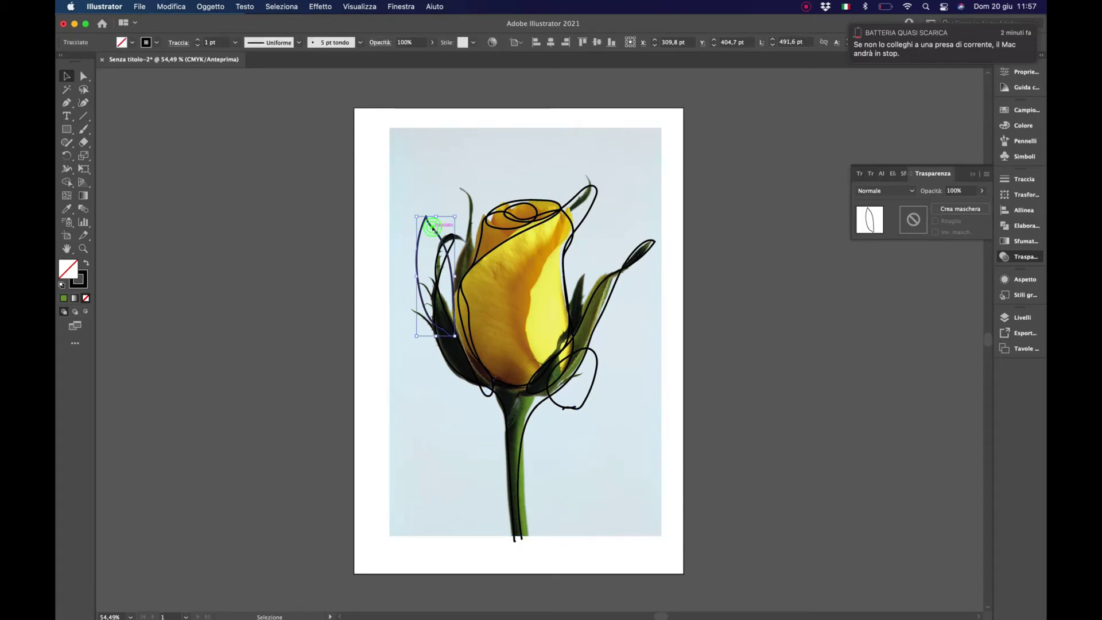
click(66, 209)
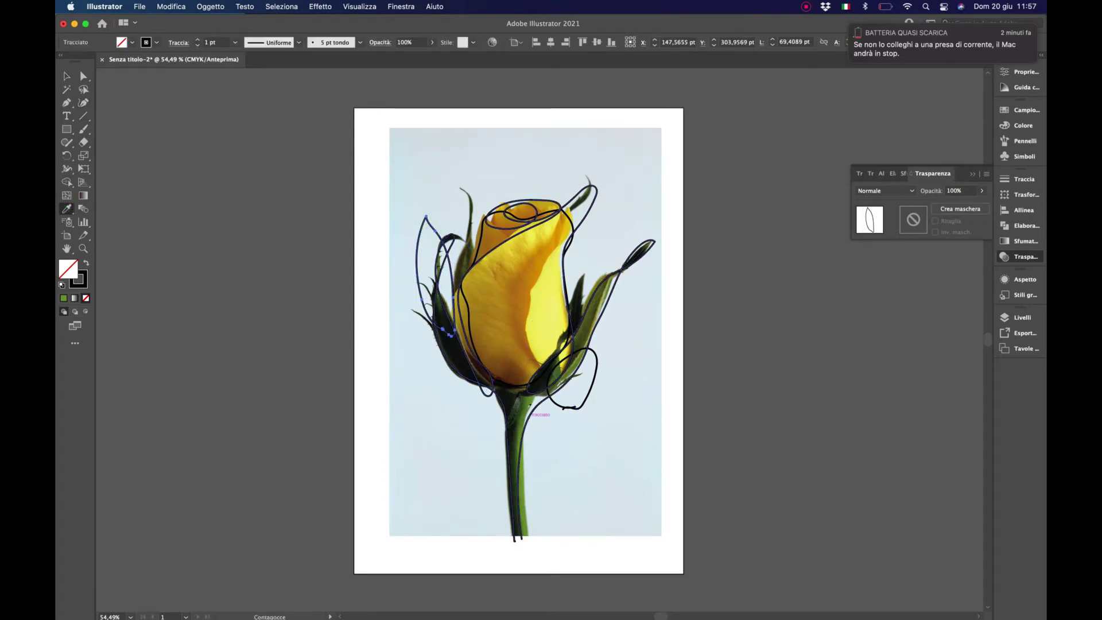
click(528, 402)
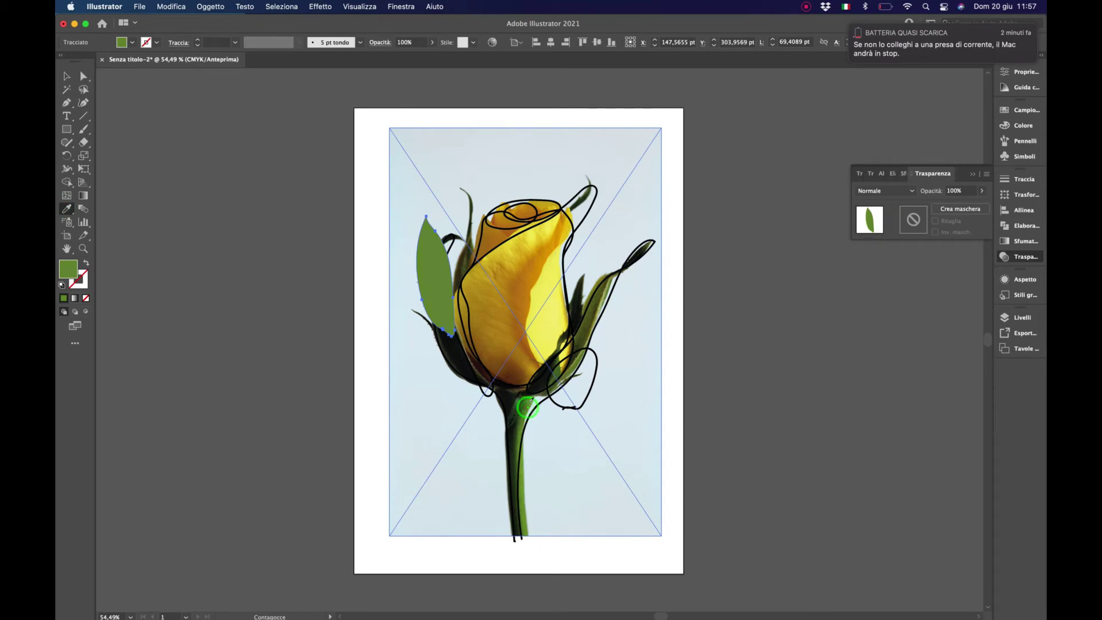
click(528, 405)
click(67, 76)
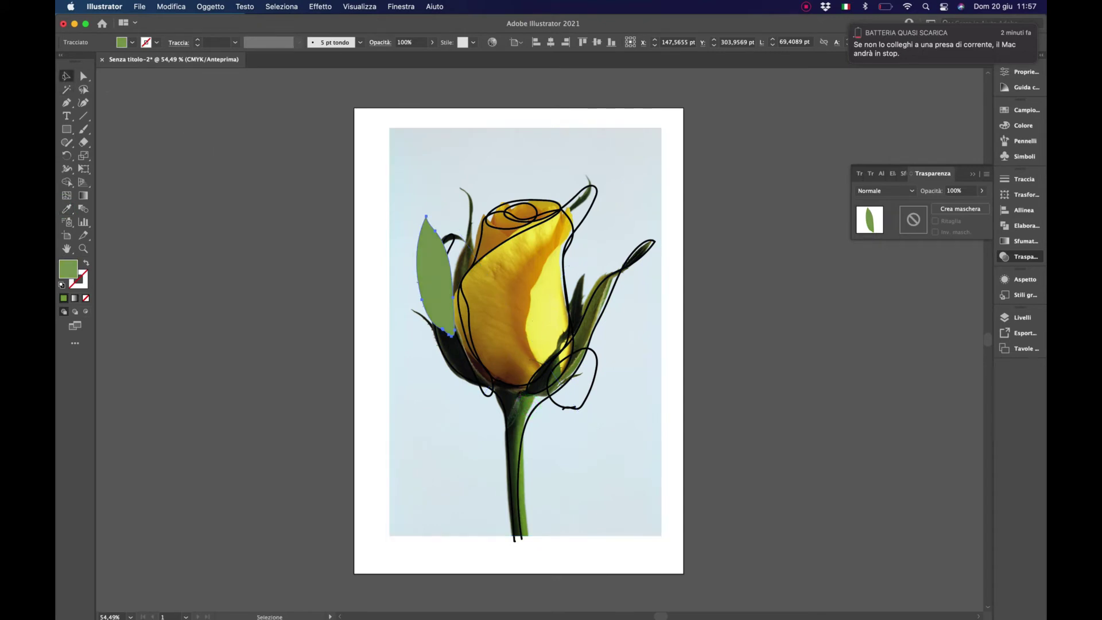
click(593, 379)
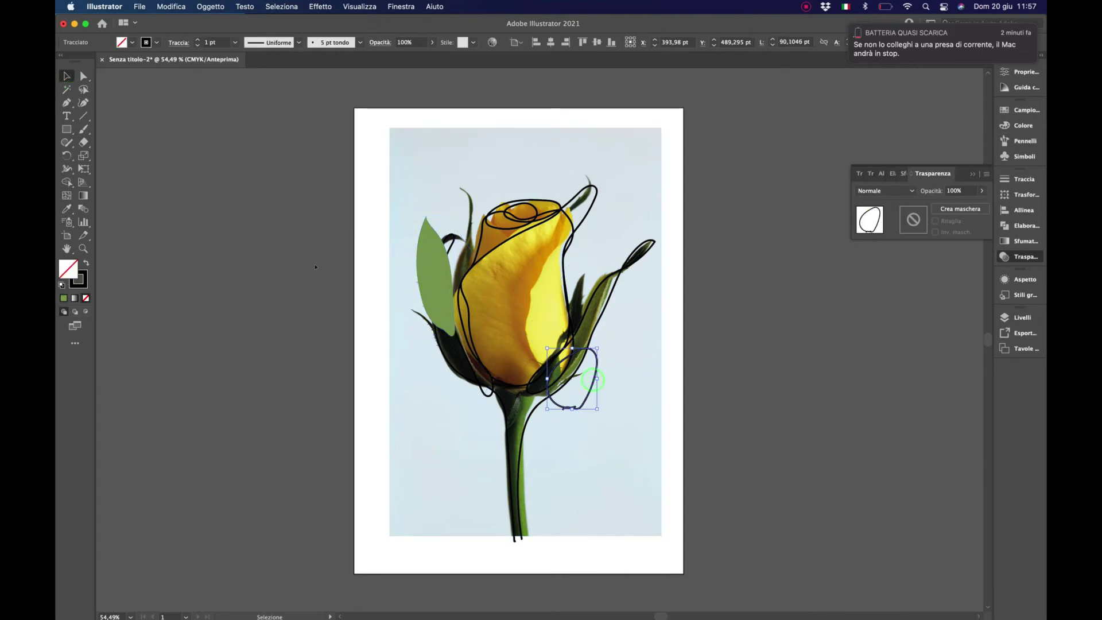
click(67, 208)
click(433, 256)
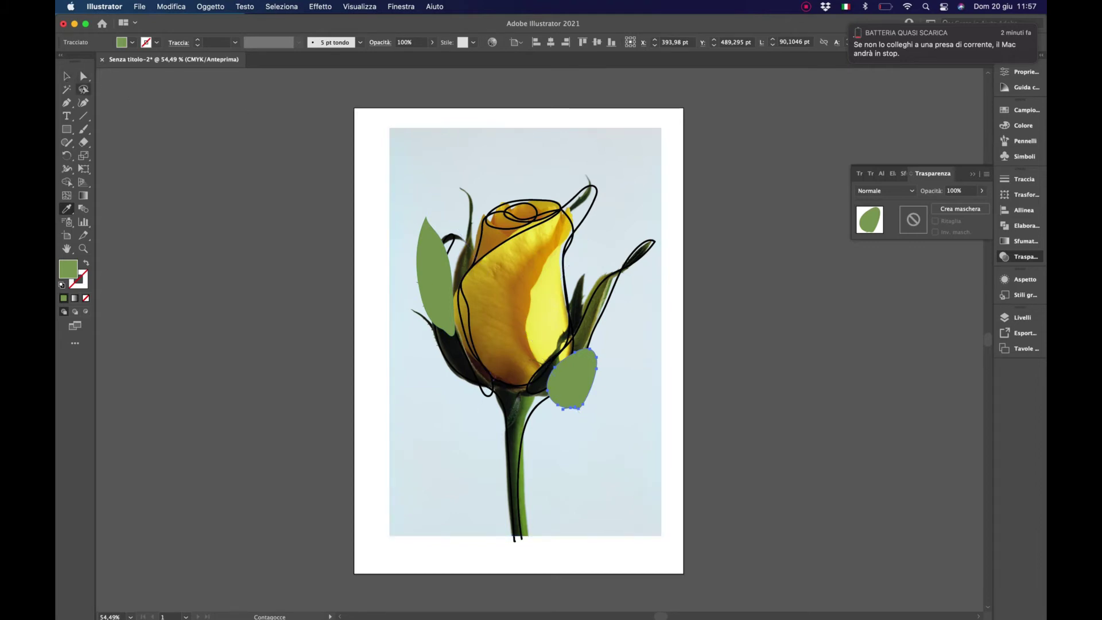
Step: Fill the inner petal shape with yellow sampled from the rose photo
click(66, 75)
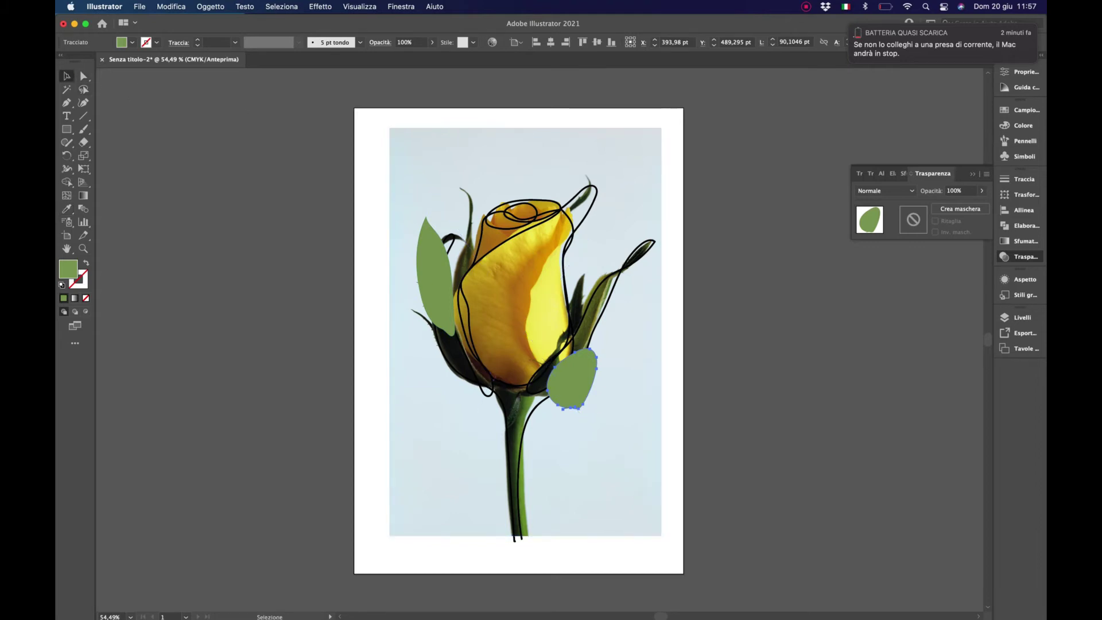
click(495, 246)
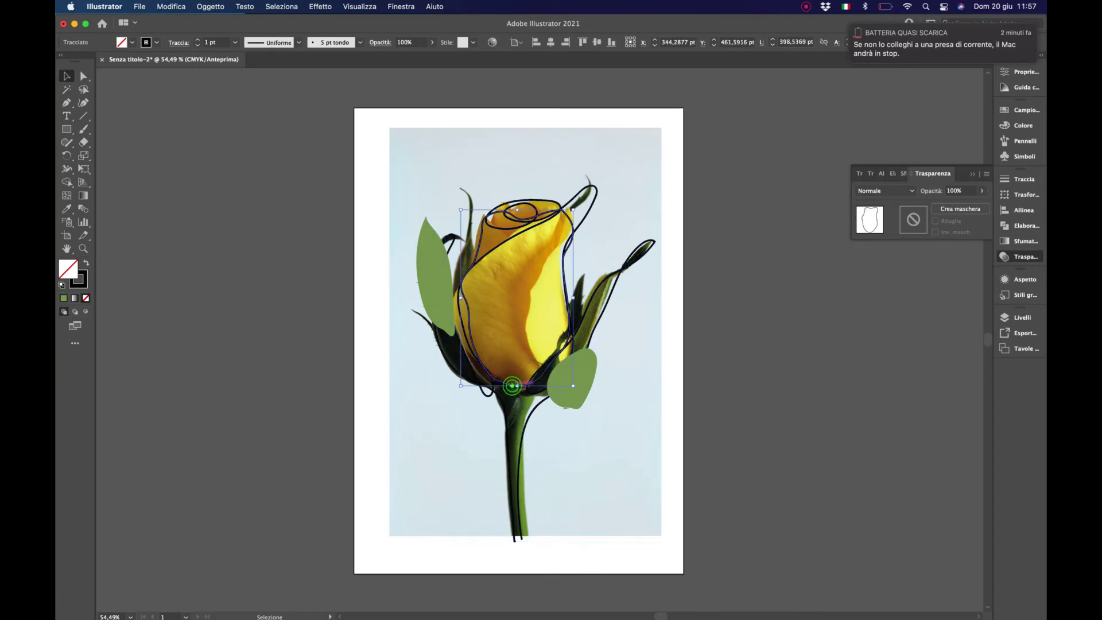
click(513, 386)
click(67, 208)
click(538, 284)
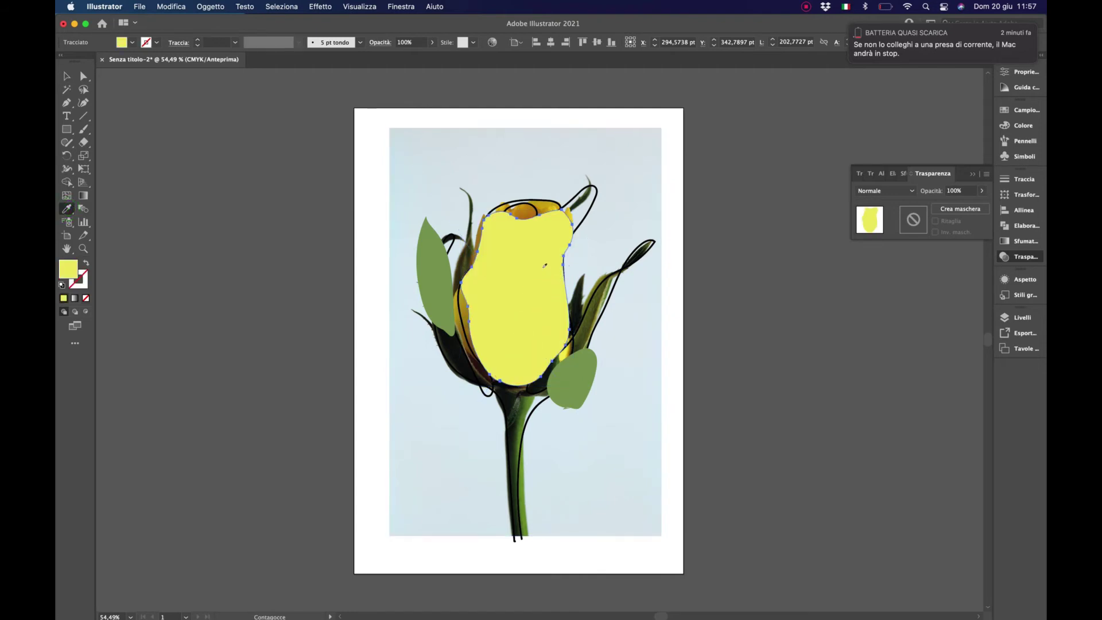
click(571, 212)
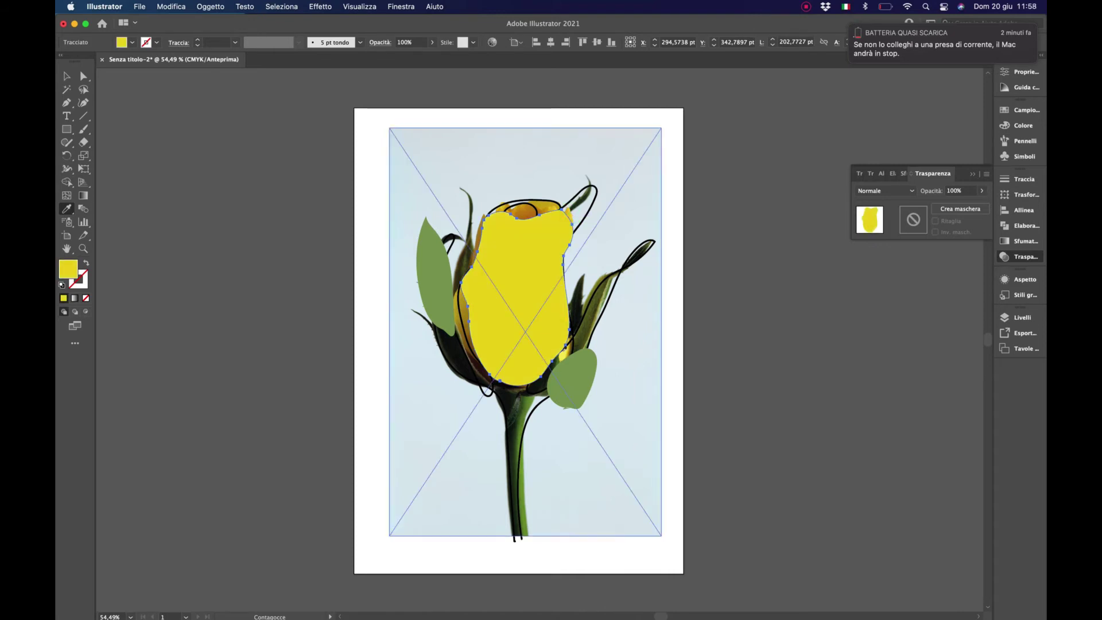
click(560, 356)
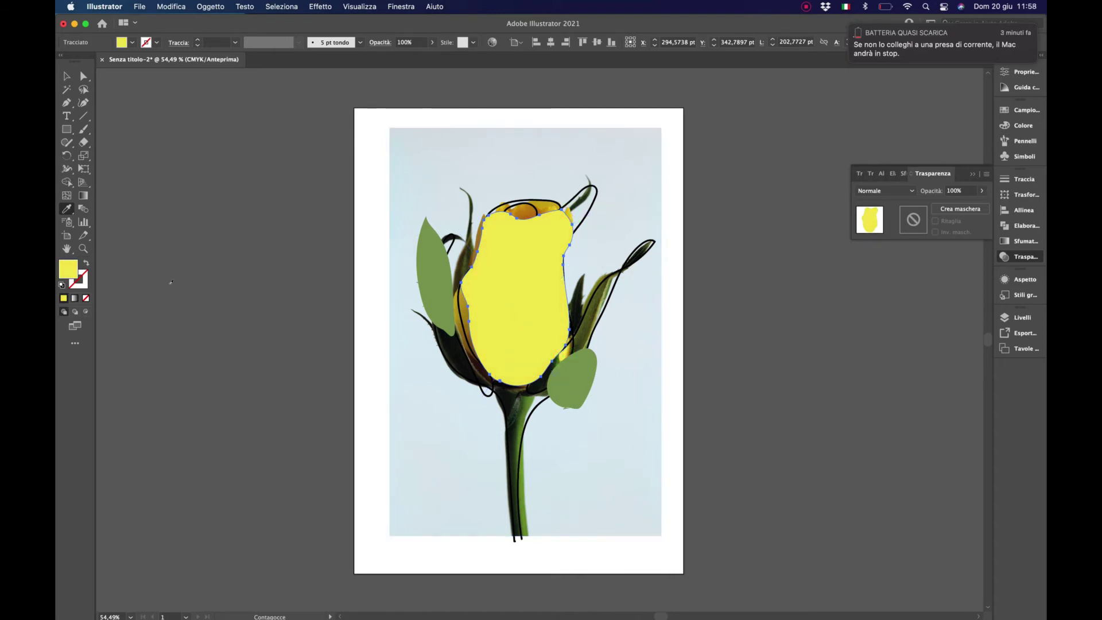
Step: Delete the reference rose photo from the artboard
key(v)
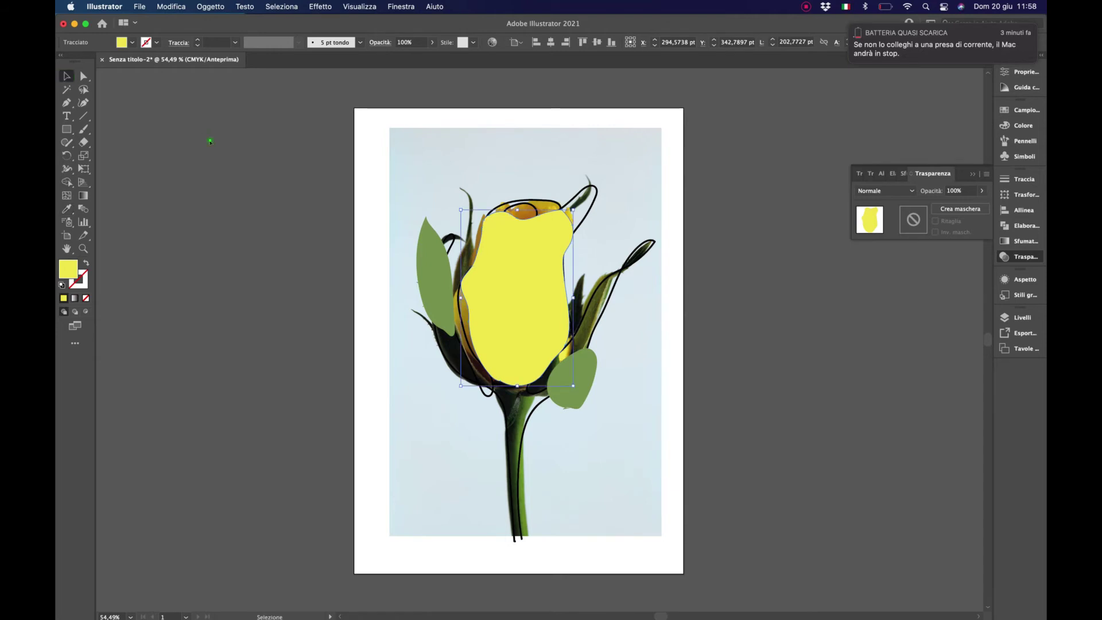
click(209, 140)
click(410, 165)
key(Delete)
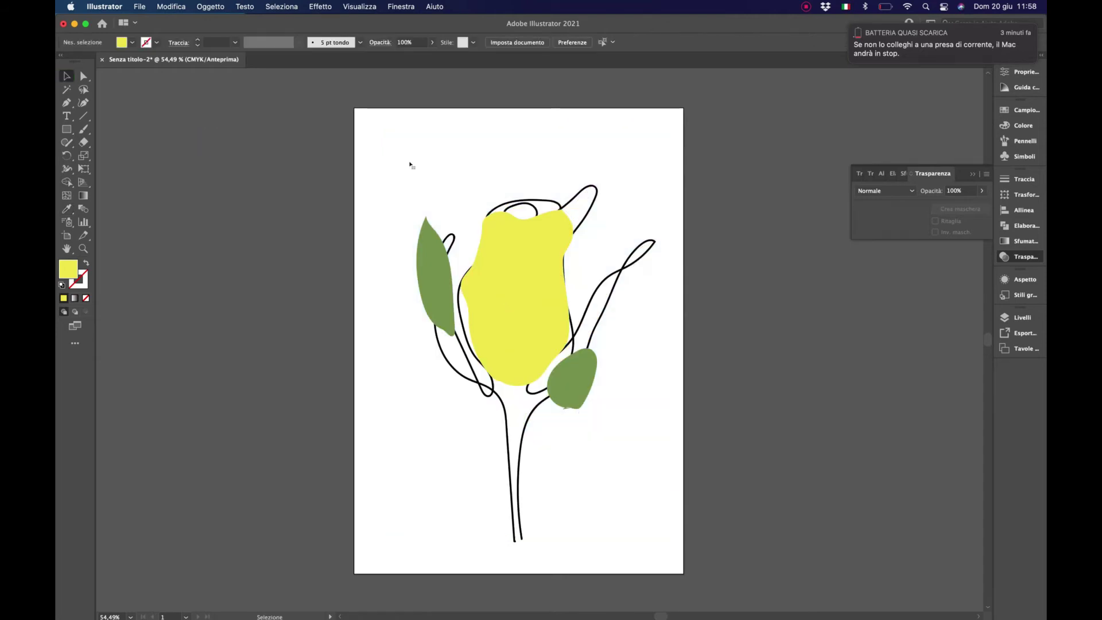
Step: Send both green leaves and the yellow petal behind the black line drawing
click(433, 275)
shift+click(509, 280)
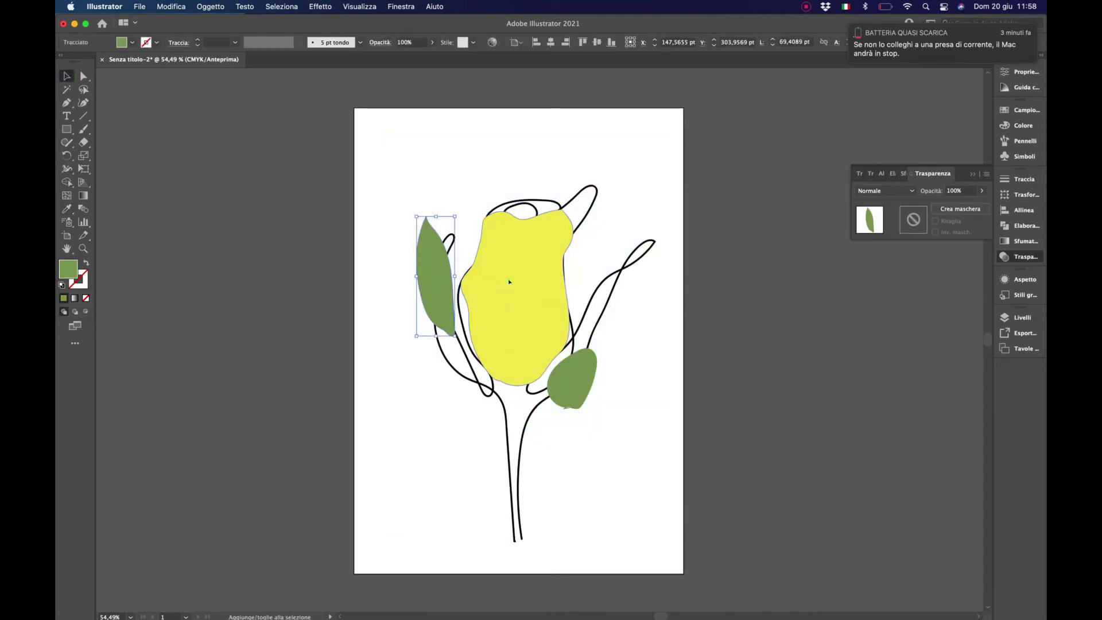
shift+click(584, 374)
click(210, 7)
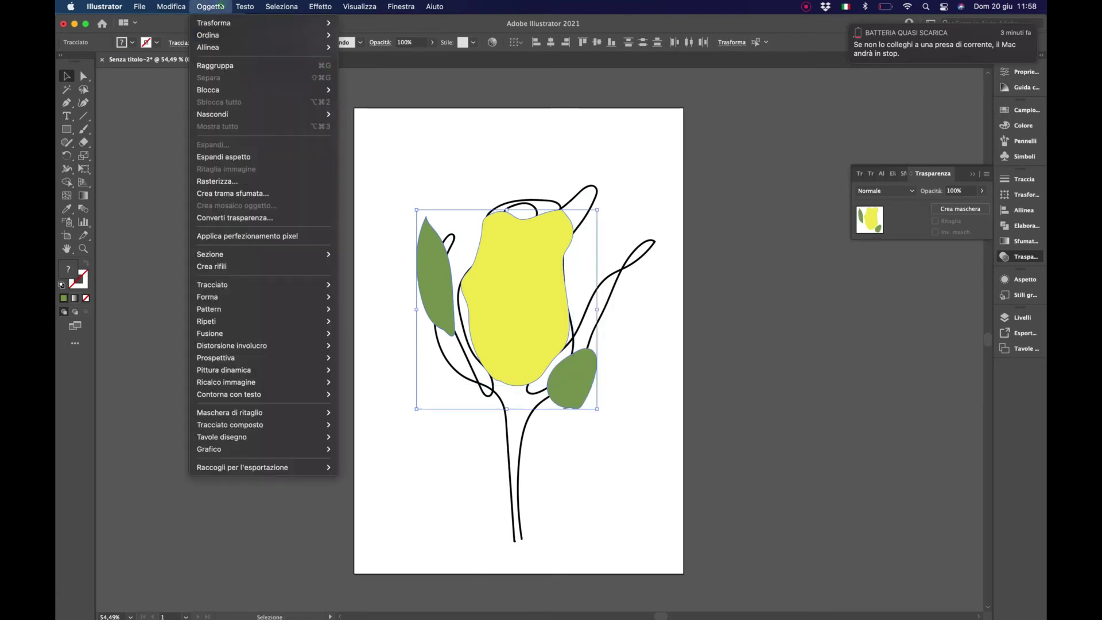
click(363, 71)
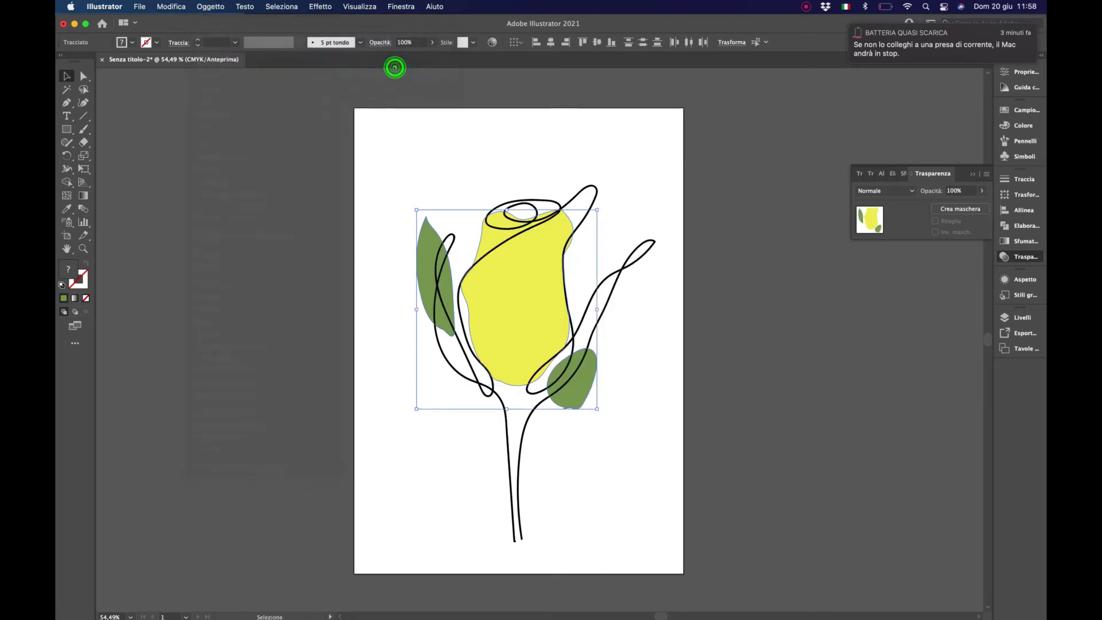
click(426, 140)
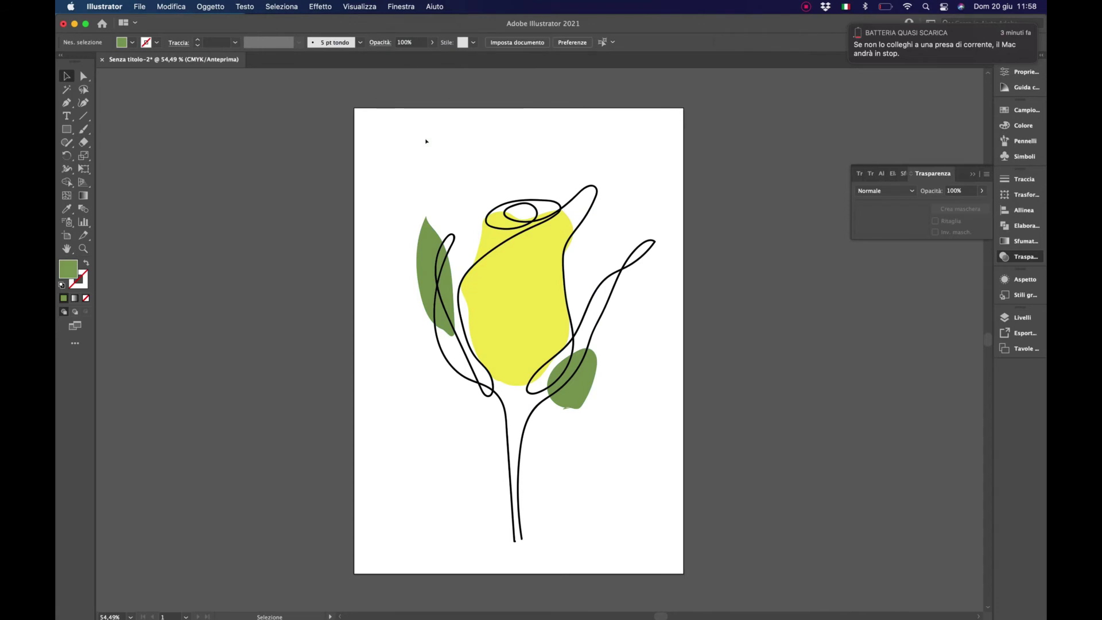
Step: Smooth the yellow petal's top, right and lower-left edges with the Smooth tool
click(547, 243)
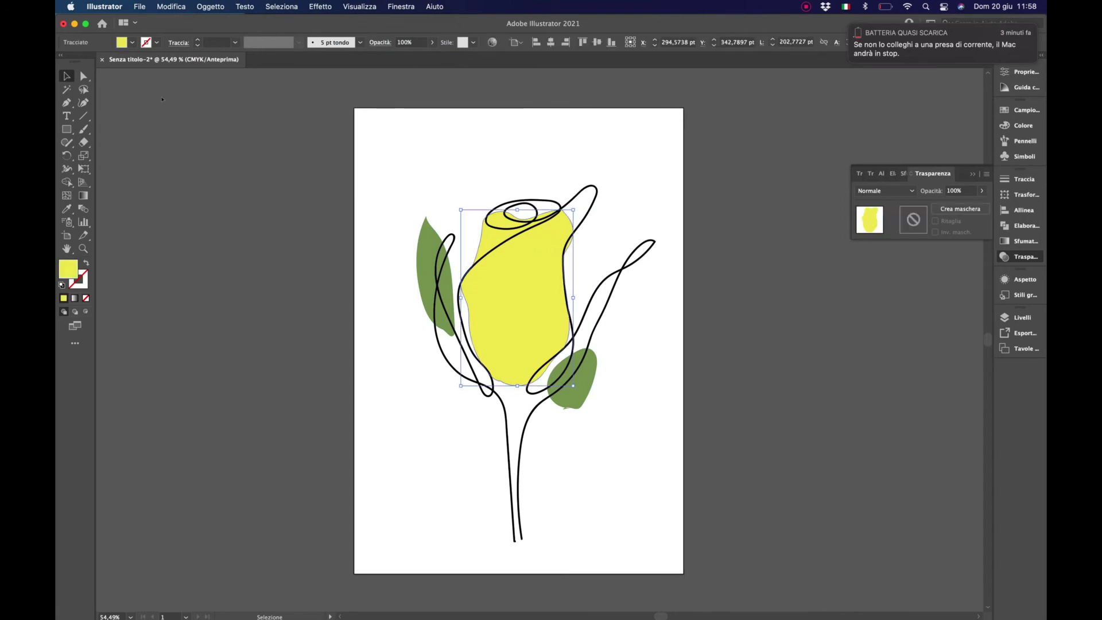
click(83, 76)
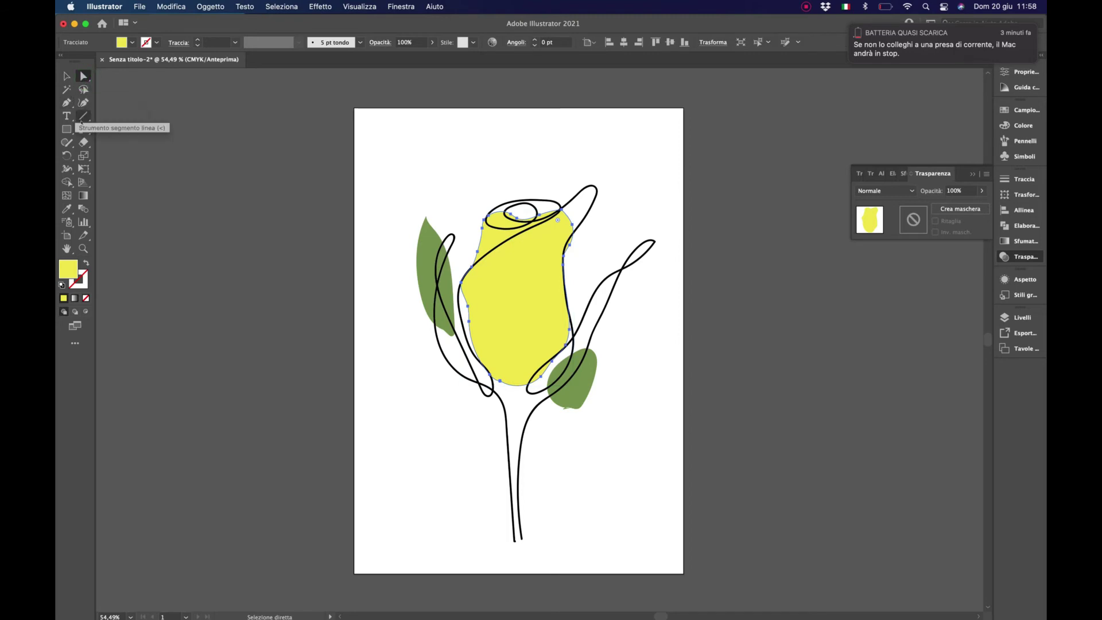
click(66, 143)
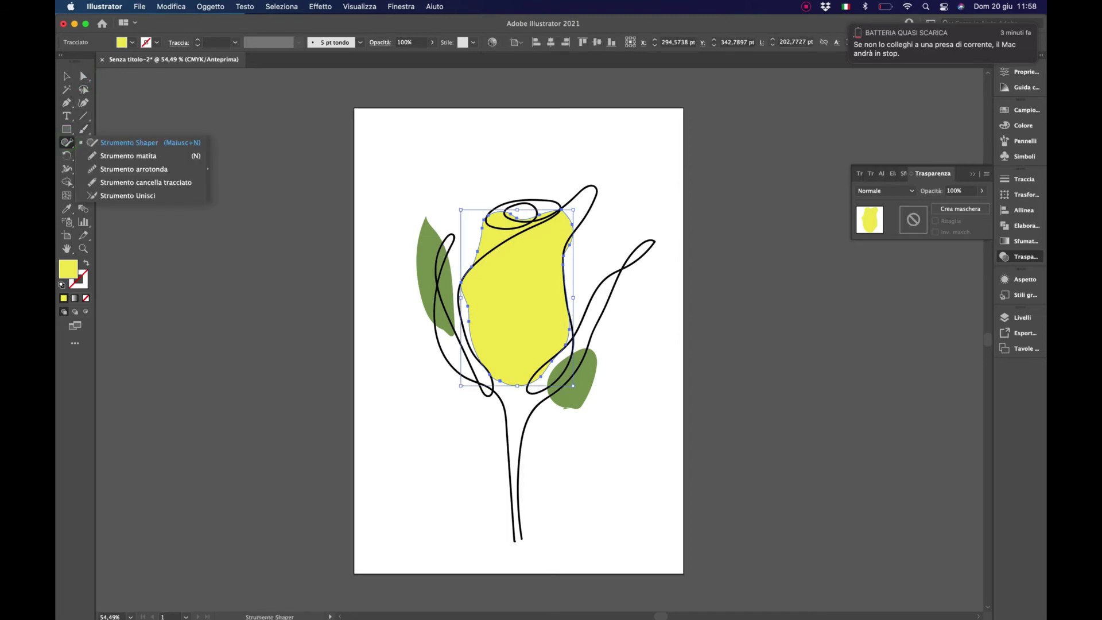
click(120, 170)
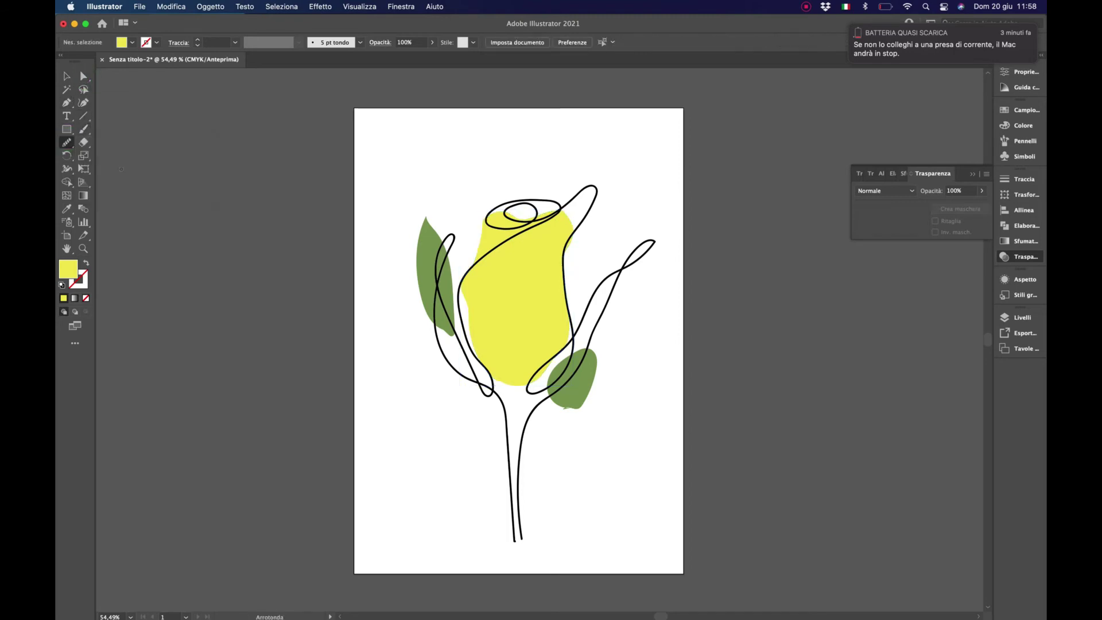
click(83, 76)
click(499, 320)
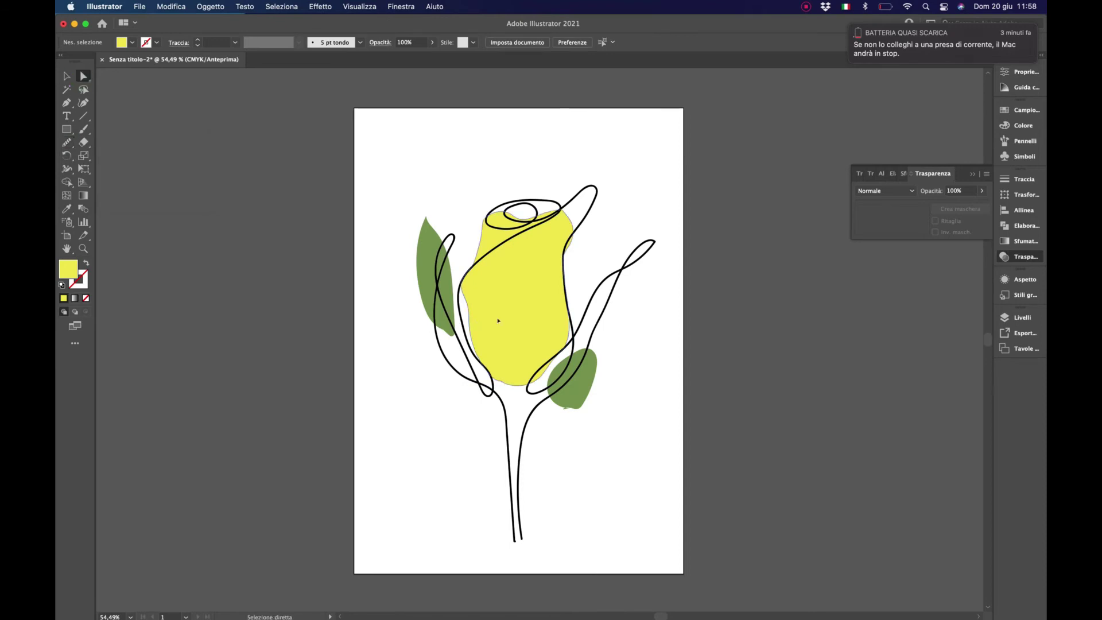
click(67, 143)
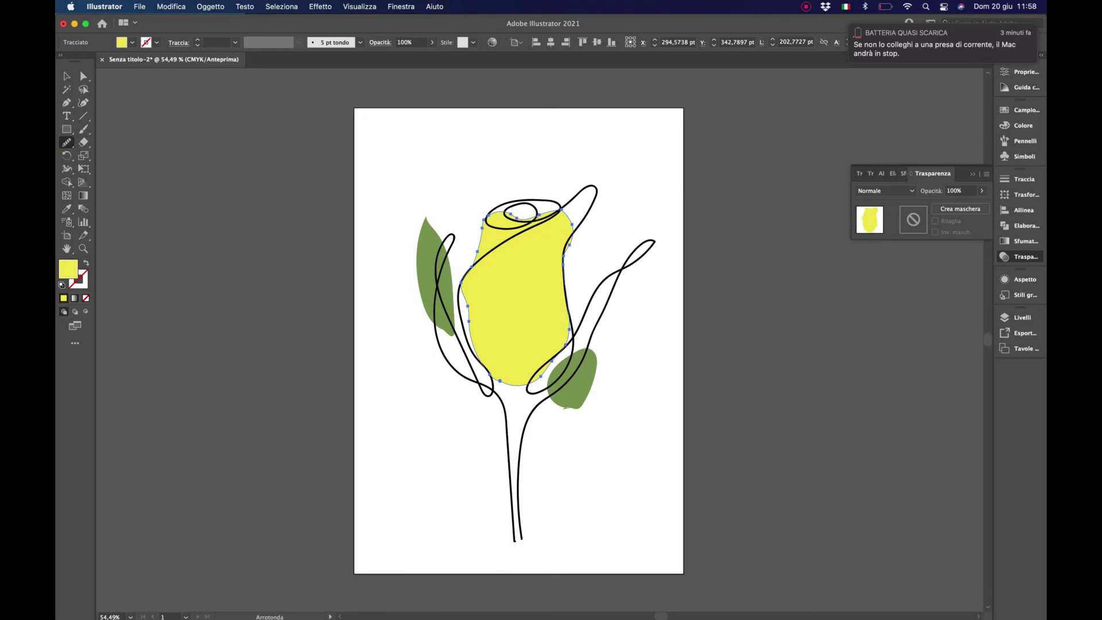
drag(537, 215, 572, 235)
drag(565, 295, 552, 357)
drag(479, 358, 495, 379)
click(83, 76)
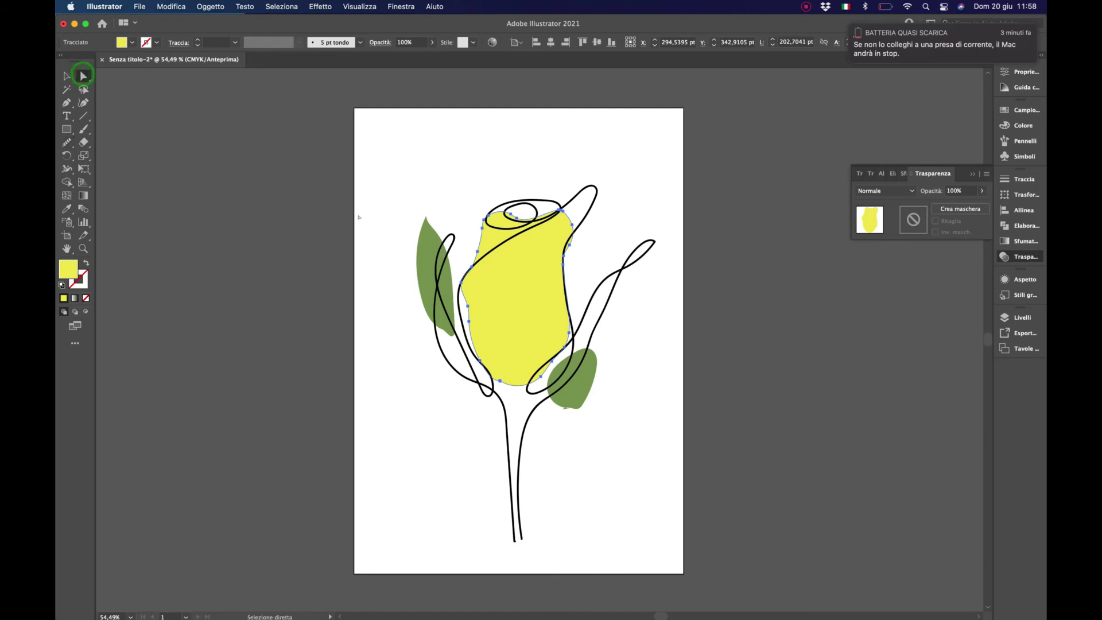
Step: Smooth the left green leaf's left and lower-right edges
click(424, 239)
click(67, 142)
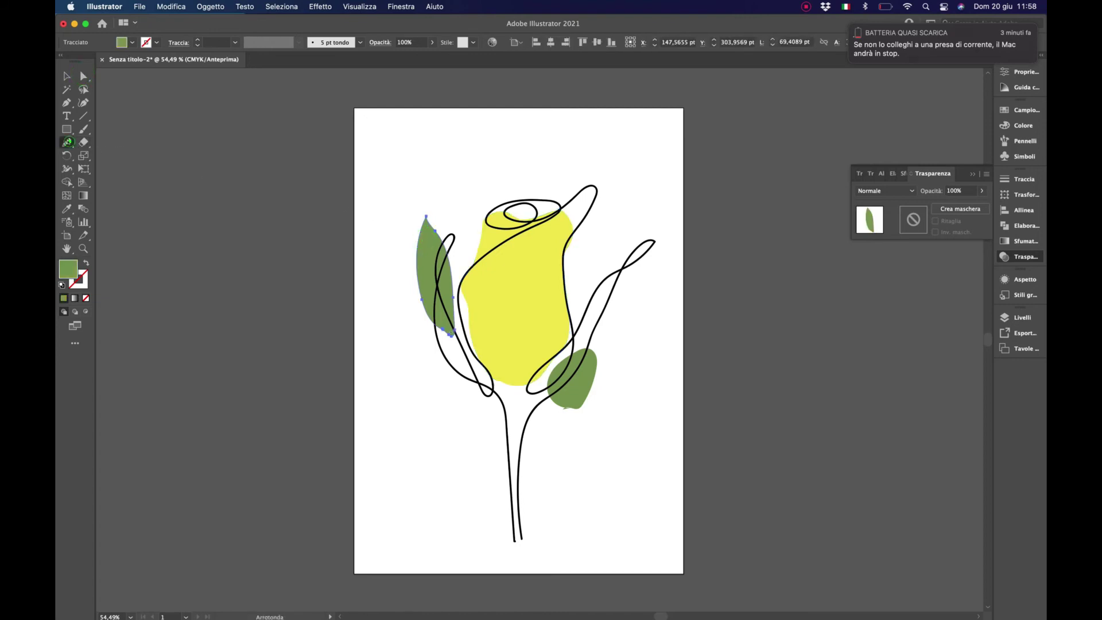
click(436, 300)
drag(435, 301, 419, 241)
drag(438, 328, 434, 230)
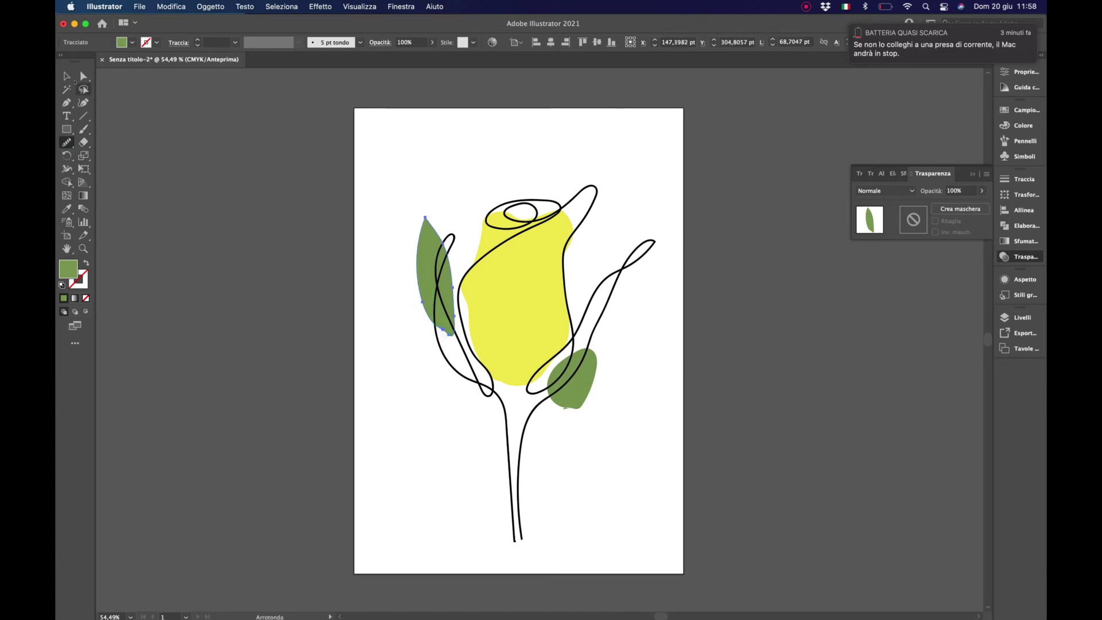
Step: Smooth the right leaf's lower-left edge and delete its bottom anchor point
click(67, 75)
click(588, 377)
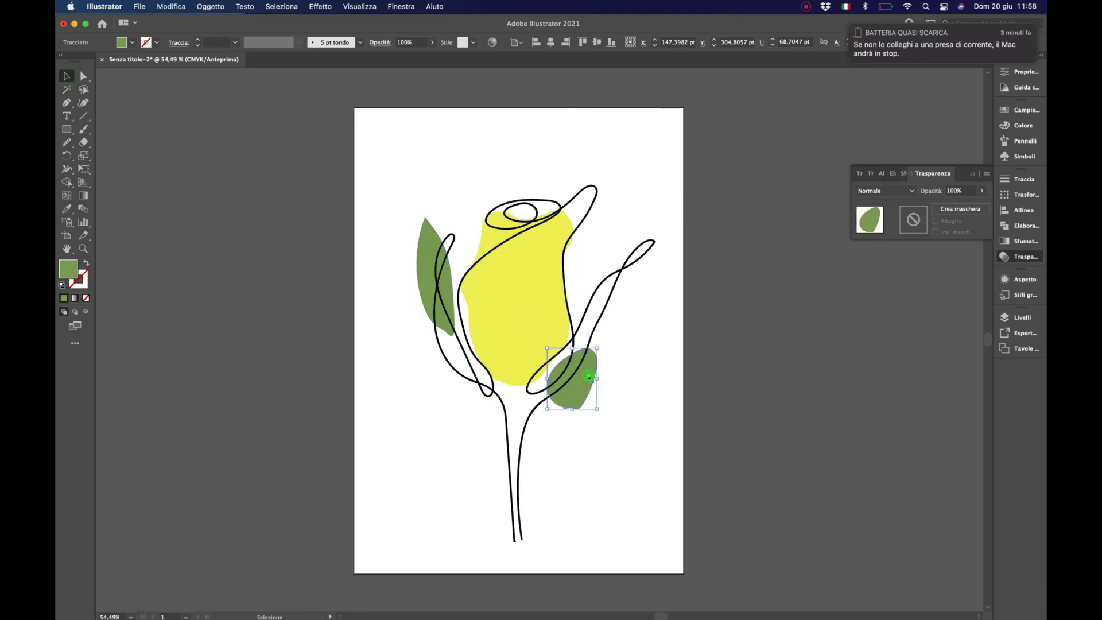
click(66, 142)
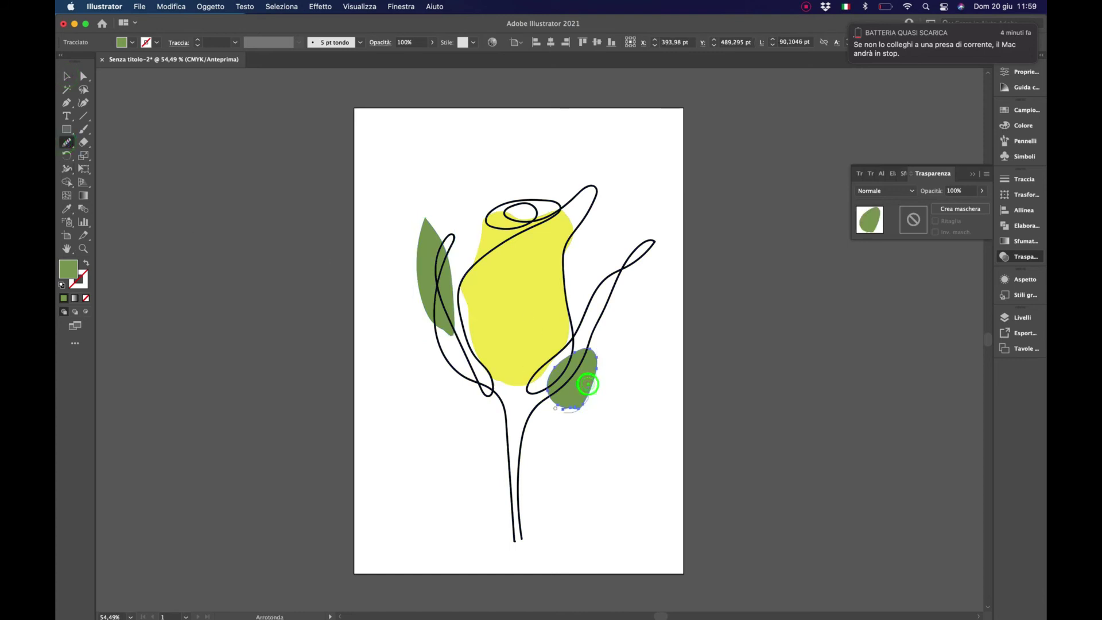
mouse_move(589, 383)
mouse_down()
mouse_move(556, 405)
mouse_move(586, 401)
mouse_up()
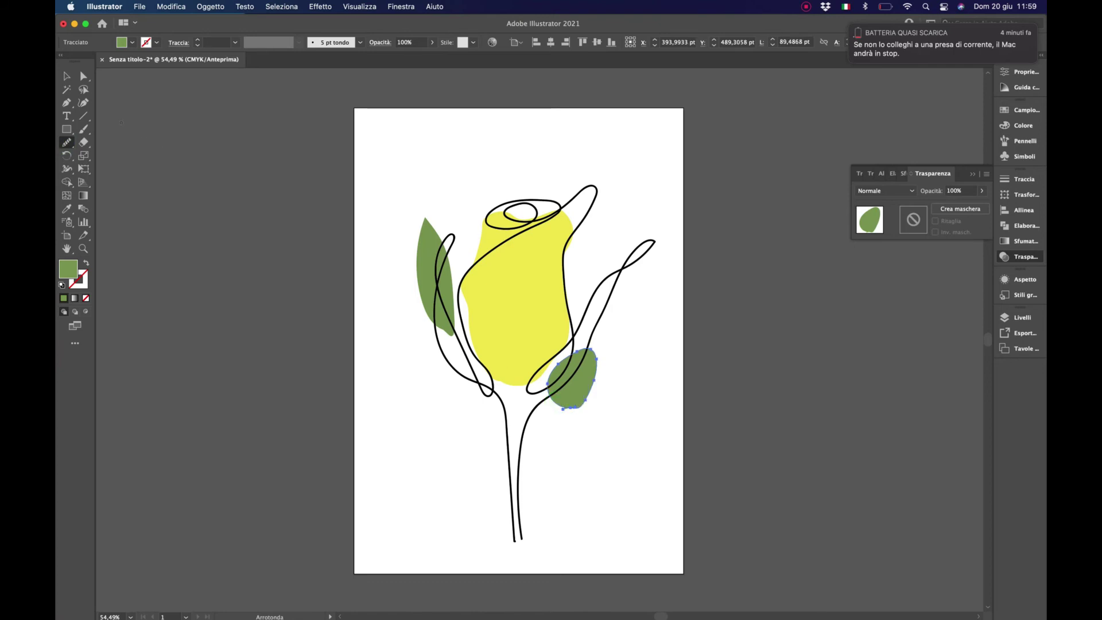
key(p)
drag(67, 102, 173, 127)
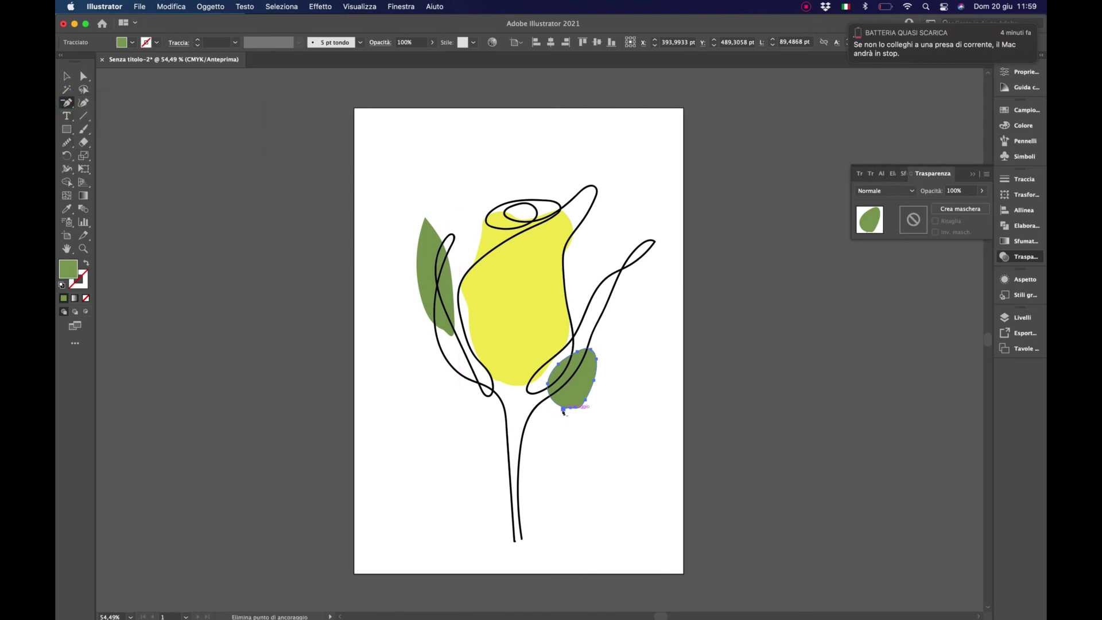
click(563, 410)
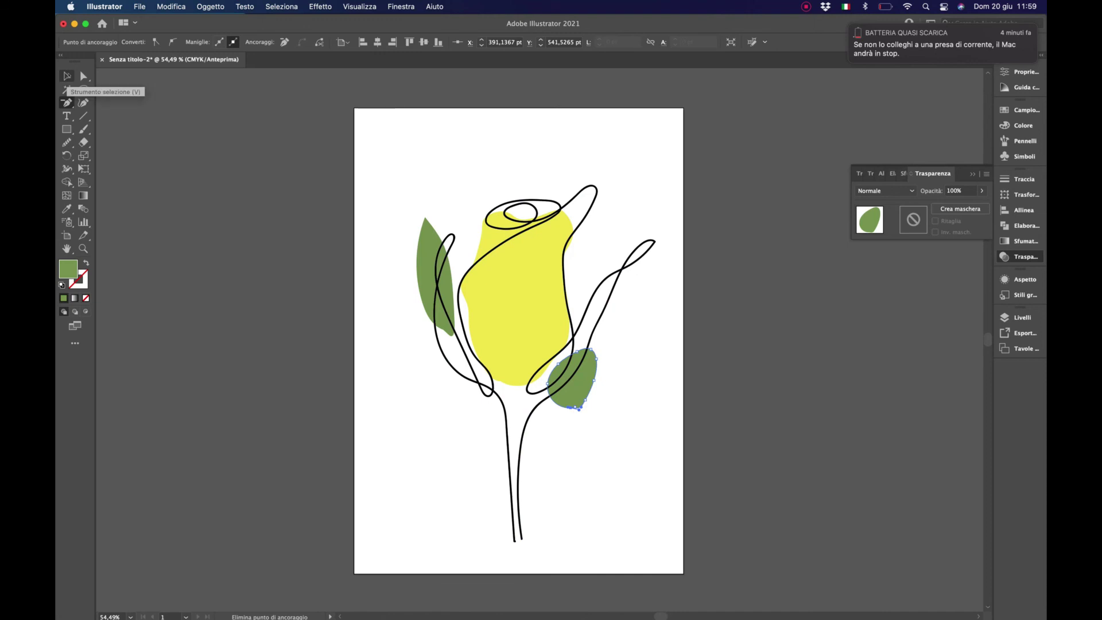
Step: Smooth the black outline at the bud's top right, stem, right branch and rose head's left side
click(83, 75)
click(594, 185)
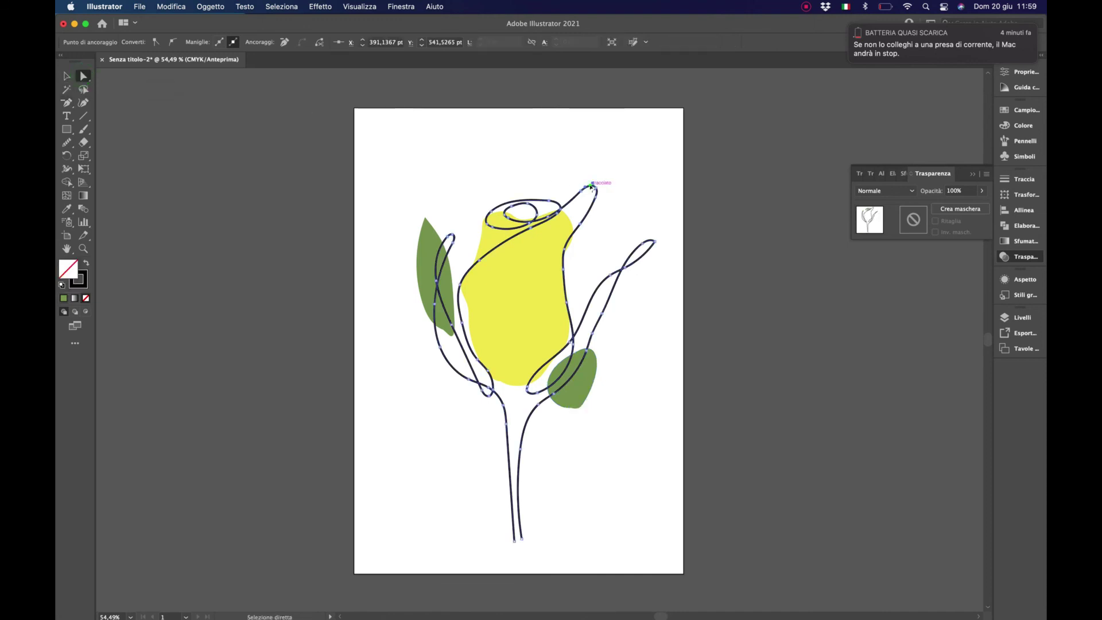
click(69, 139)
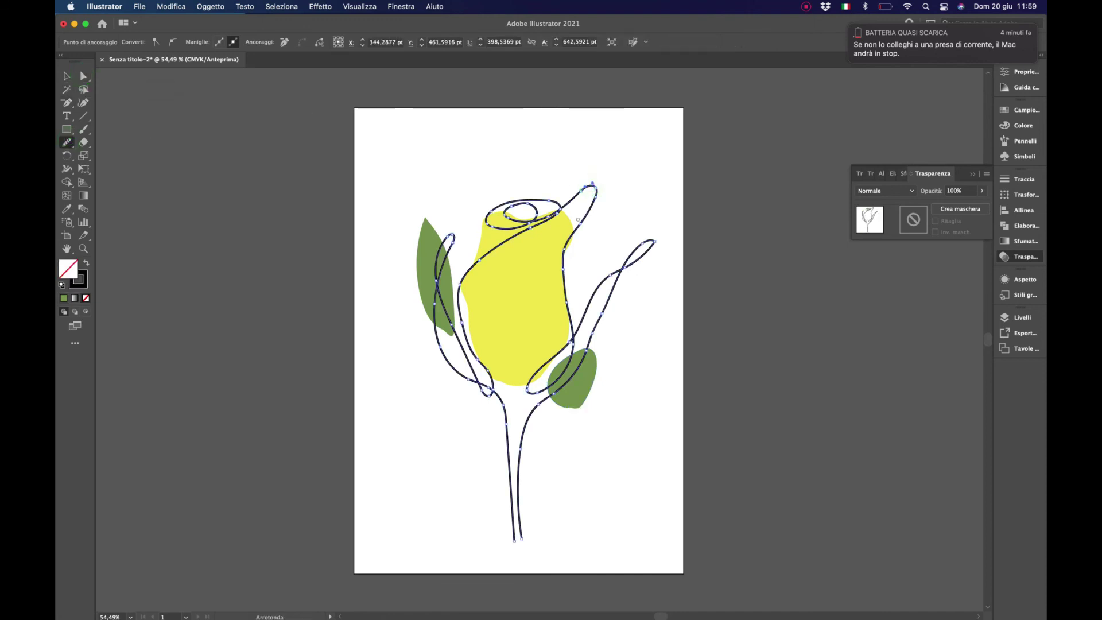
mouse_move(580, 190)
mouse_down()
mouse_move(593, 213)
mouse_move(565, 261)
mouse_move(630, 270)
mouse_move(636, 249)
mouse_move(634, 263)
mouse_up()
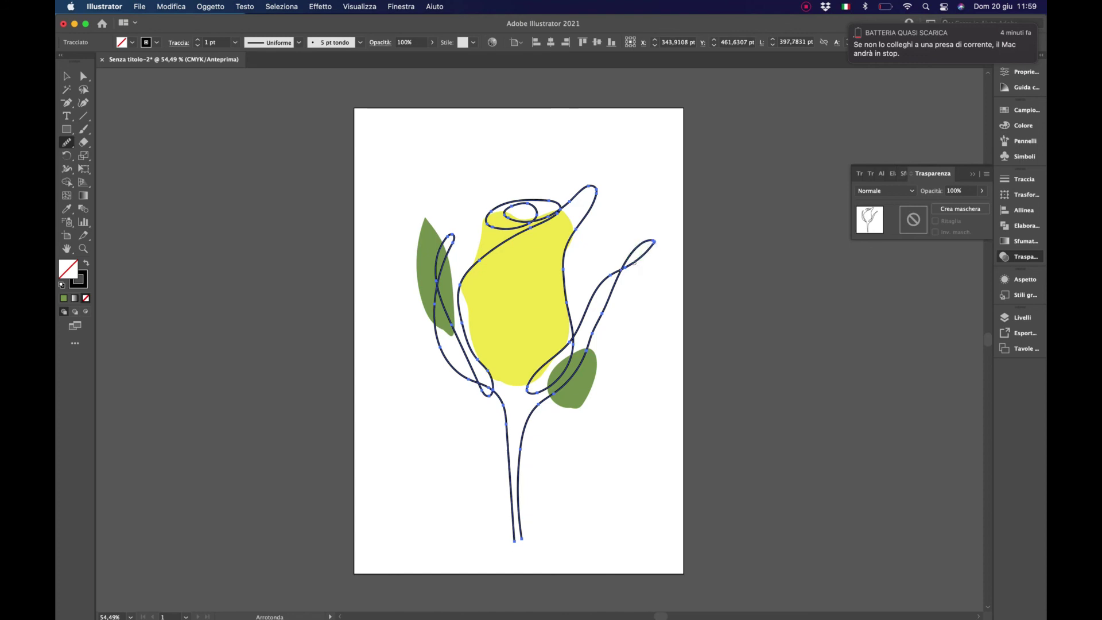
drag(605, 315, 595, 332)
drag(529, 419, 523, 453)
mouse_move(488, 248)
mouse_down()
mouse_move(467, 292)
mouse_move(476, 347)
mouse_up()
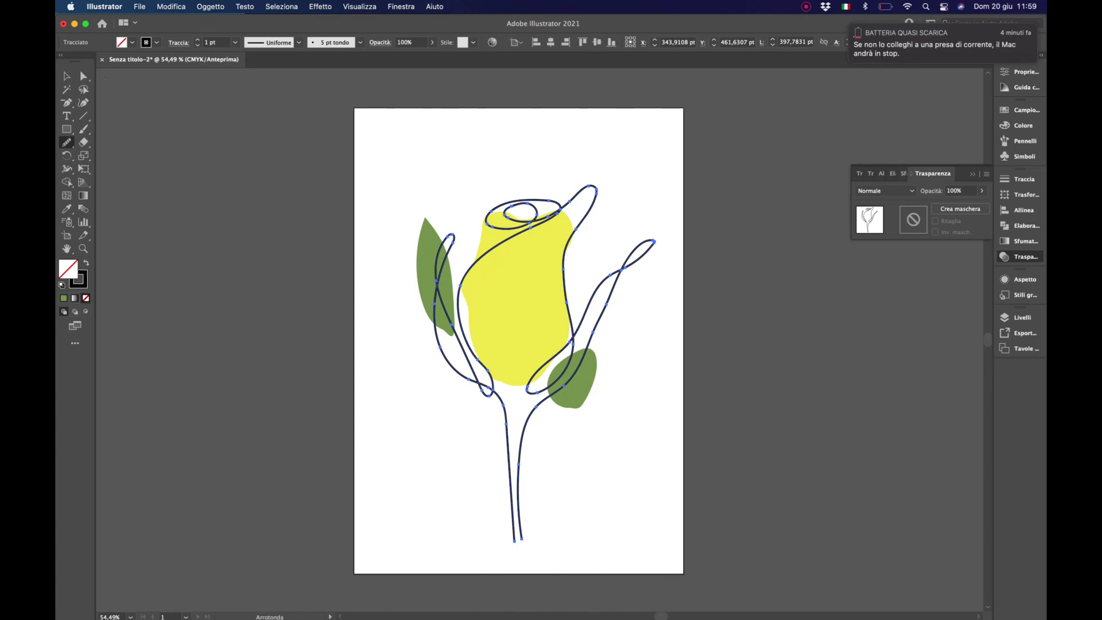
click(66, 75)
click(219, 118)
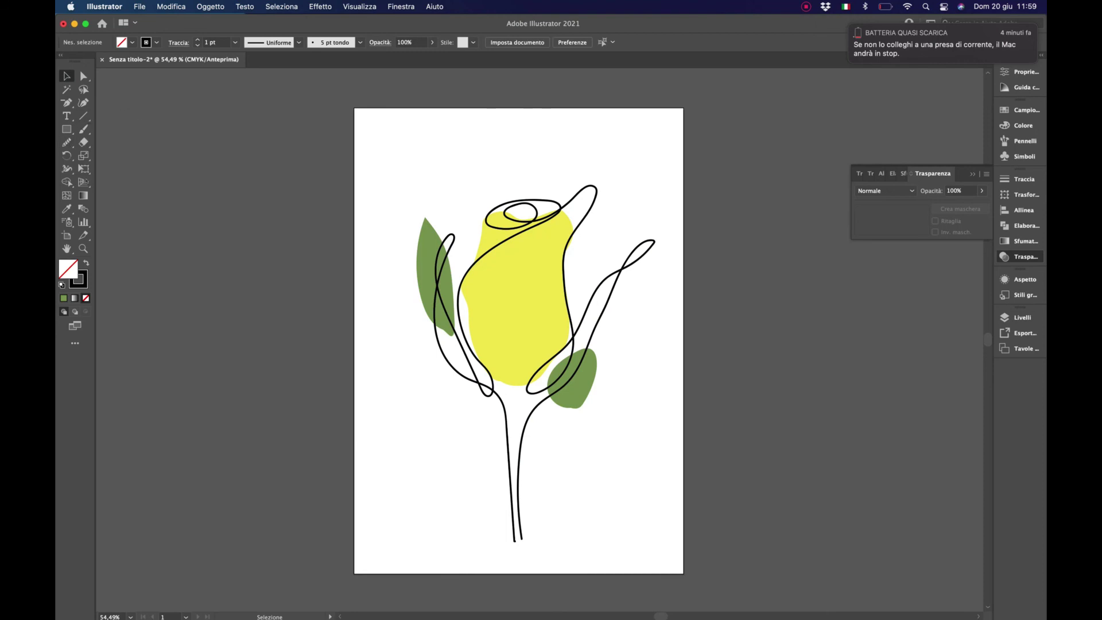
Step: Write a brush signature at the lower left, then nudge it slightly right and up
click(84, 129)
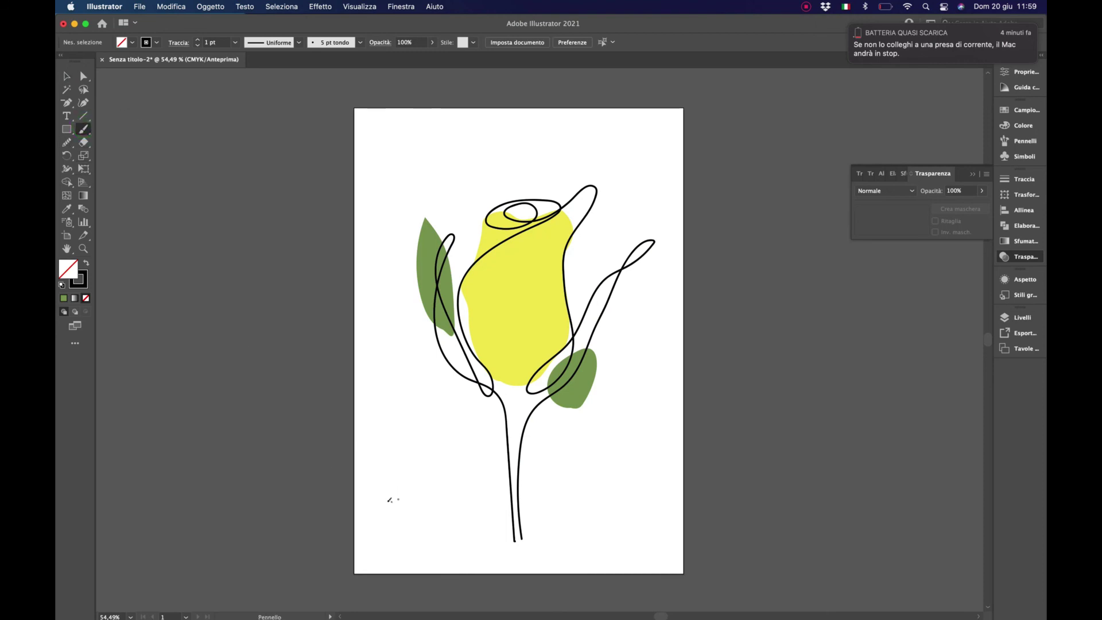
mouse_move(384, 518)
mouse_down()
mouse_move(409, 468)
mouse_move(362, 534)
mouse_move(373, 511)
mouse_up()
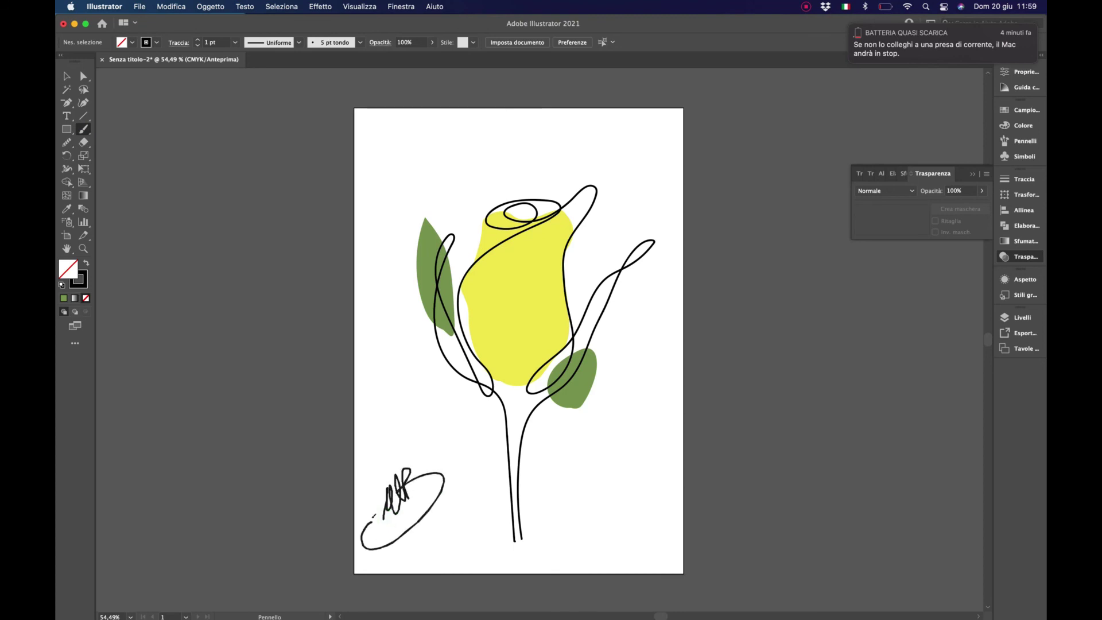
click(67, 76)
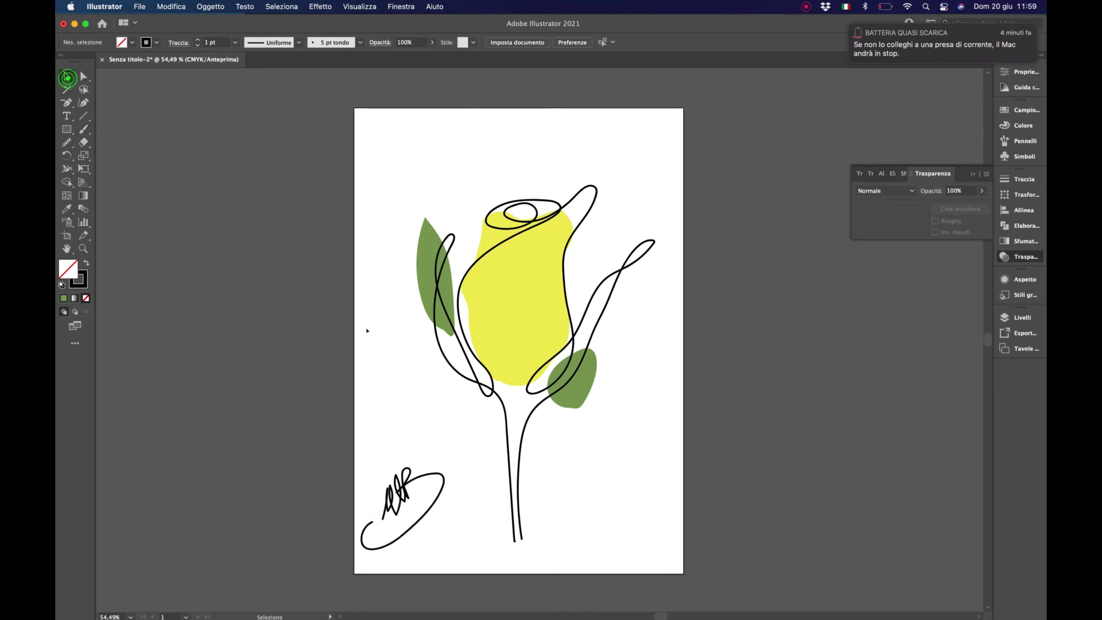
click(410, 482)
drag(410, 483, 451, 476)
click(300, 438)
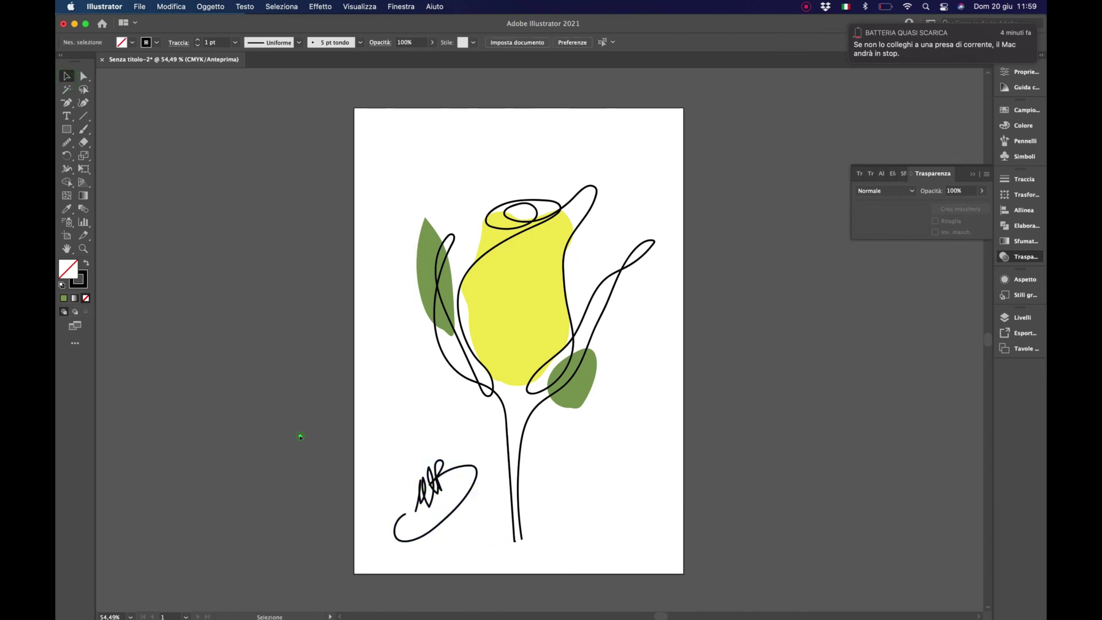